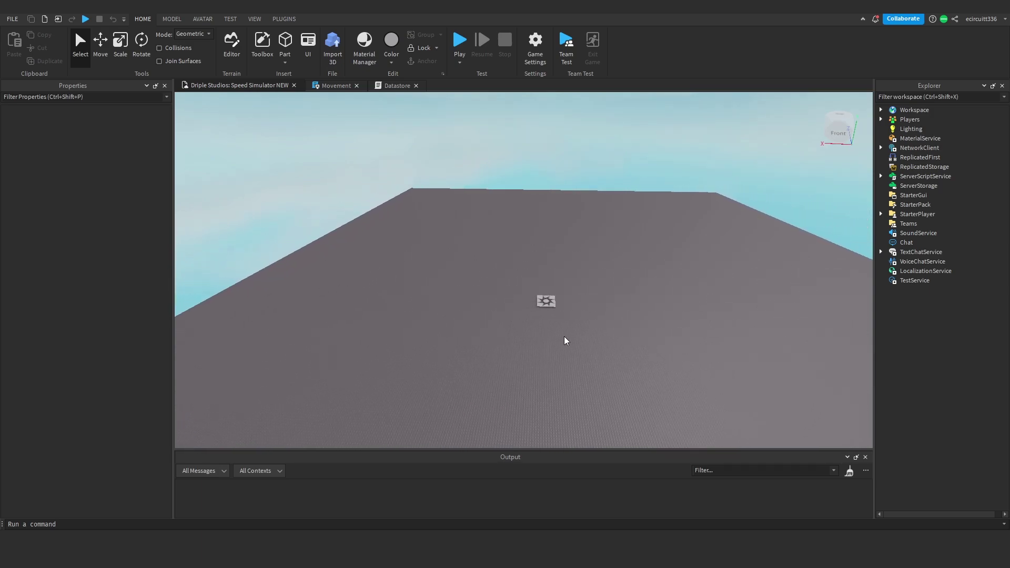
- Scale the Baseplate down to a thickness of 5 studs, giving it a size of 512, 5, 512
{"action": "right_click_drag", "start_coordinate": [561, 322], "coordinate": [631, 205]}
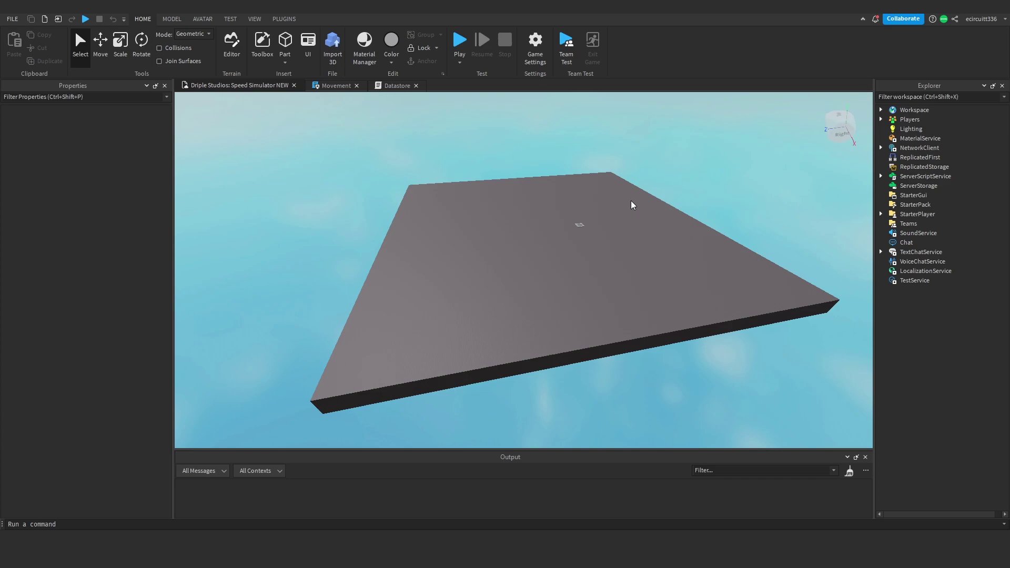
{"action": "scroll", "coordinate": [604, 207], "scroll_direction": "up", "scroll_amount": 5}
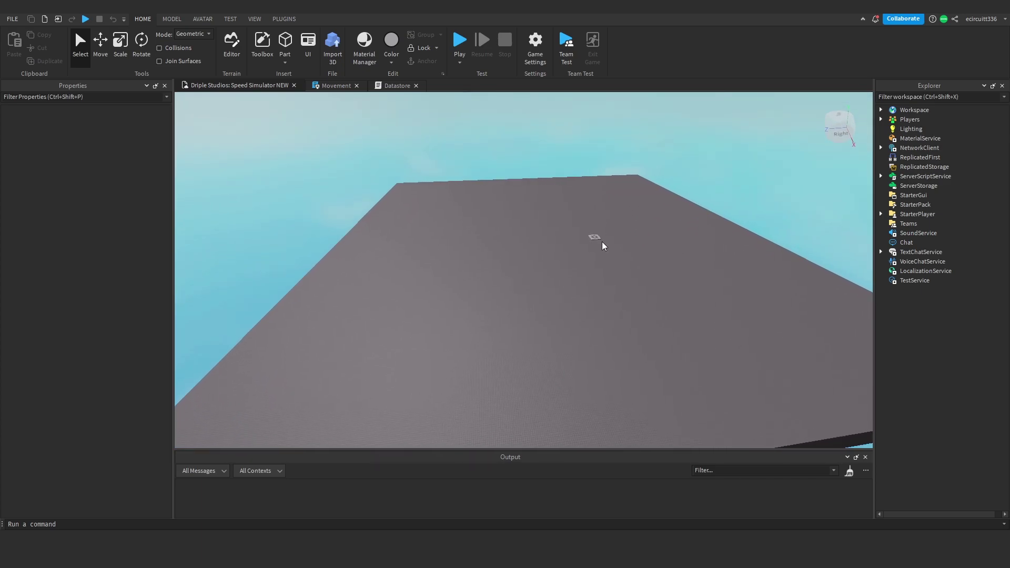
{"action": "left_click", "coordinate": [879, 111]}
{"action": "left_click", "coordinate": [923, 157]}
{"action": "key", "text": "f"}
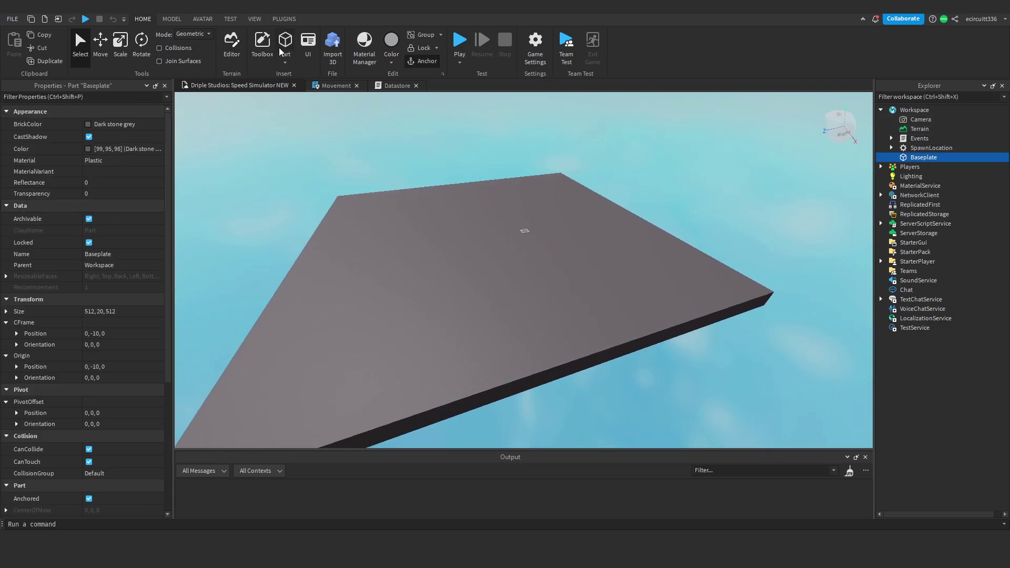
{"action": "left_click", "coordinate": [120, 43]}
{"action": "left_click_drag", "start_coordinate": [493, 258], "coordinate": [519, 255]}
- Set the Baseplate's color to bright green, RGB 15, 232, 0
{"action": "left_click", "coordinate": [88, 149]}
{"action": "left_click", "coordinate": [581, 187]}
{"action": "left_click", "coordinate": [627, 195]}
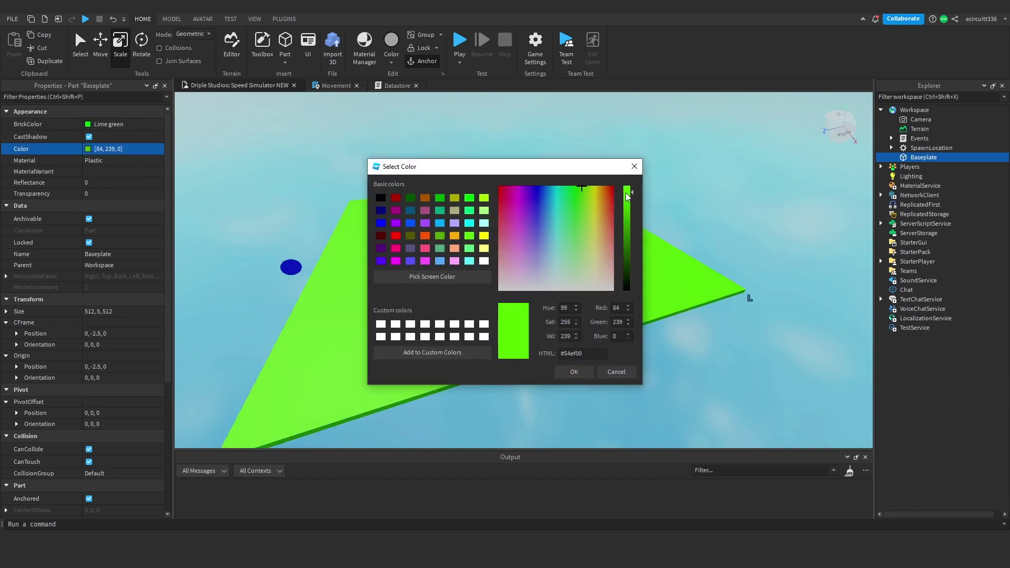
{"action": "left_click", "coordinate": [574, 371]}
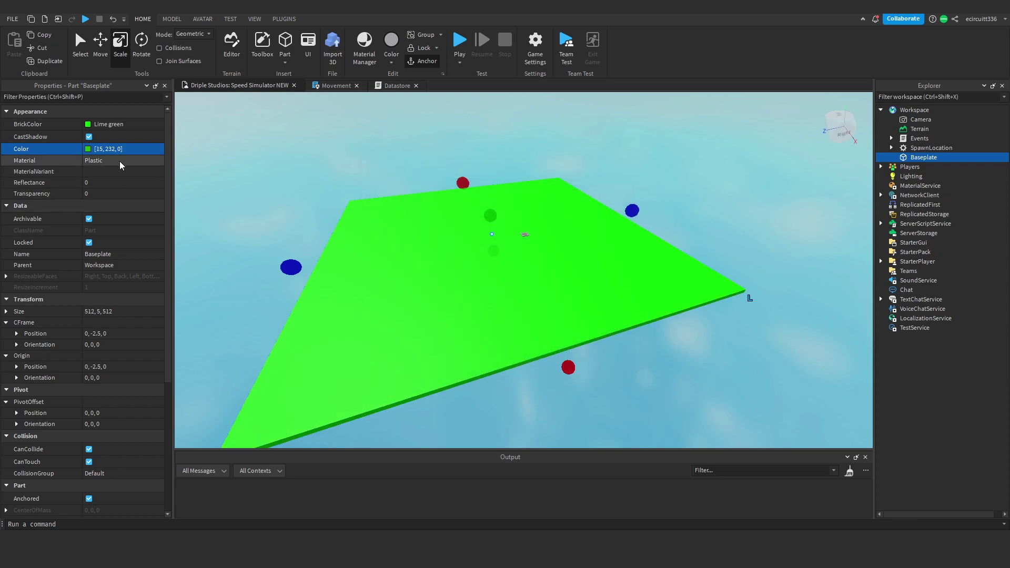
- Change the Baseplate's material to SmoothPlastic
{"action": "left_click", "coordinate": [120, 162]}
{"action": "scroll", "coordinate": [116, 227], "scroll_direction": "down", "scroll_amount": 3}
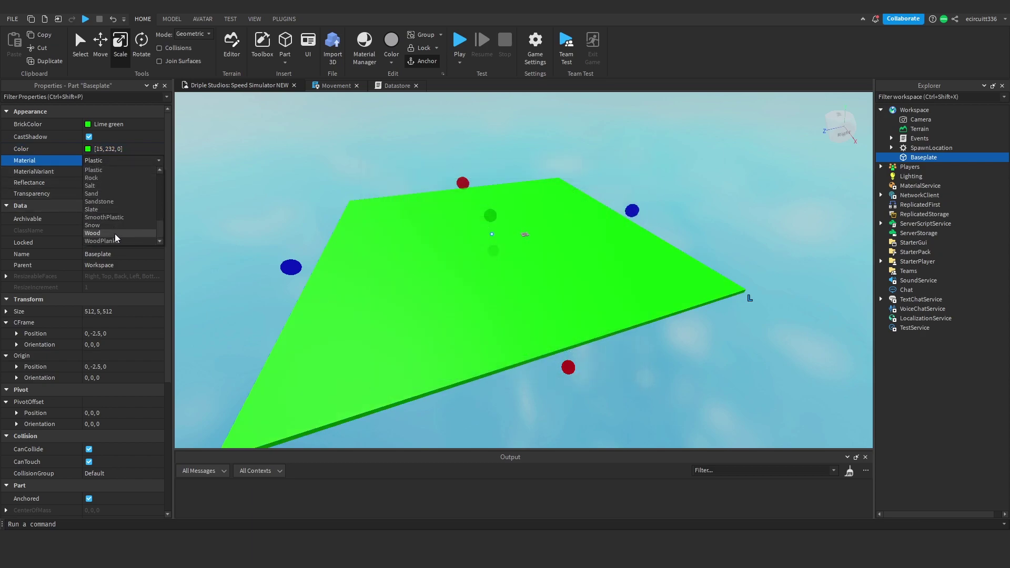
{"action": "left_click", "coordinate": [119, 217]}
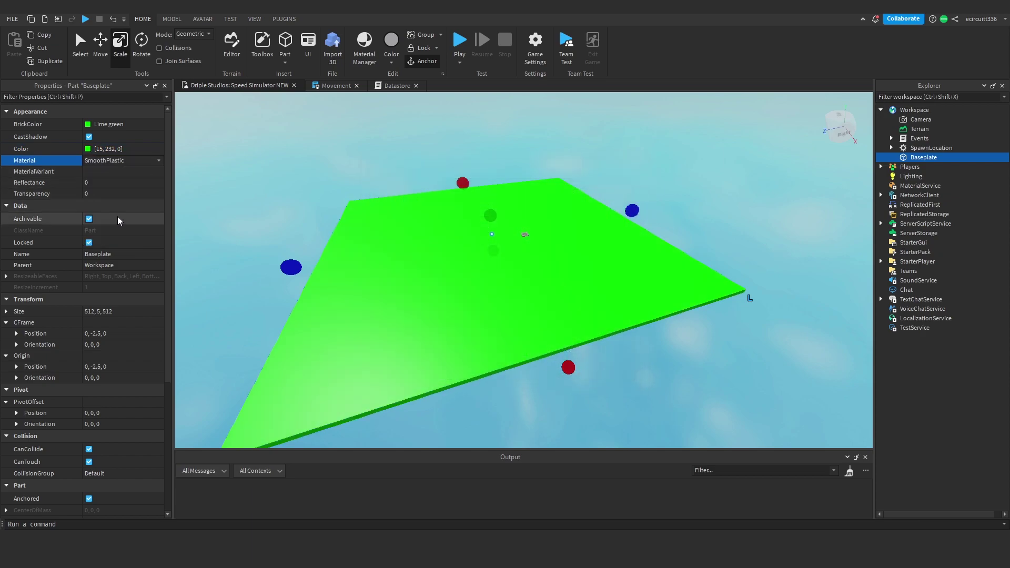
{"action": "scroll", "coordinate": [523, 252], "scroll_direction": "up", "scroll_amount": 5}
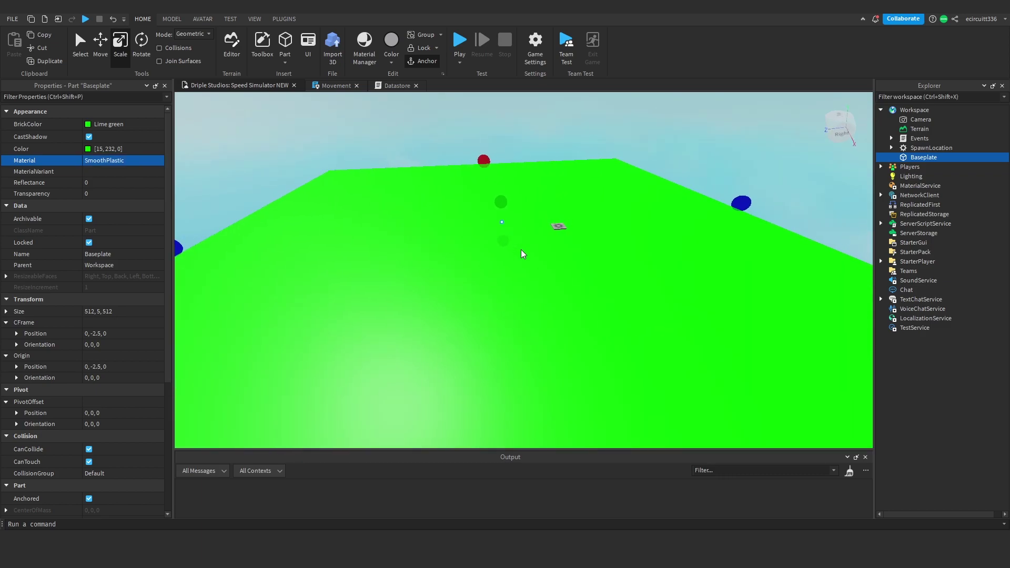
{"action": "right_click_drag", "start_coordinate": [521, 249], "coordinate": [521, 249]}
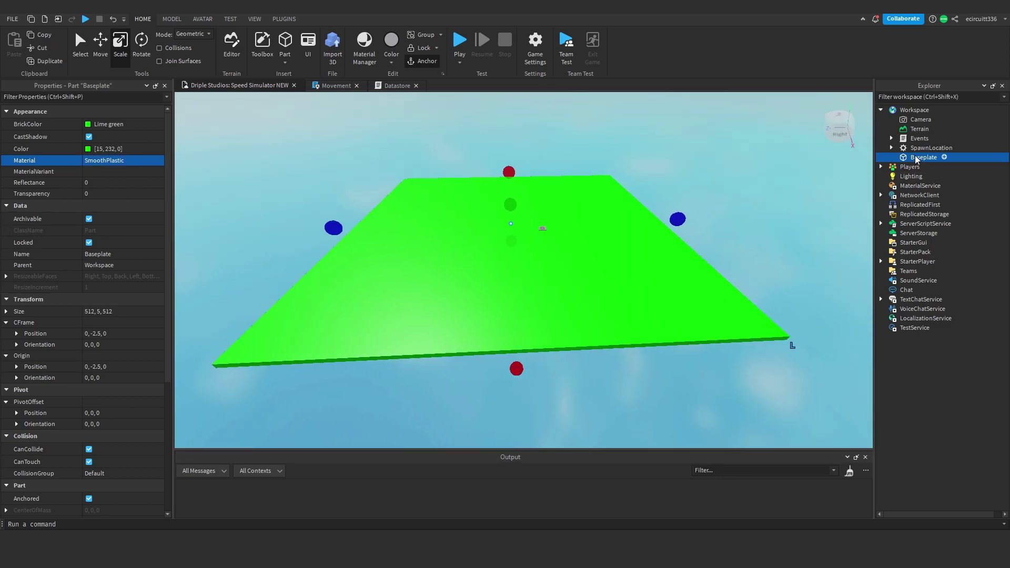
{"action": "scroll", "coordinate": [579, 332], "scroll_direction": "up", "scroll_amount": 2}
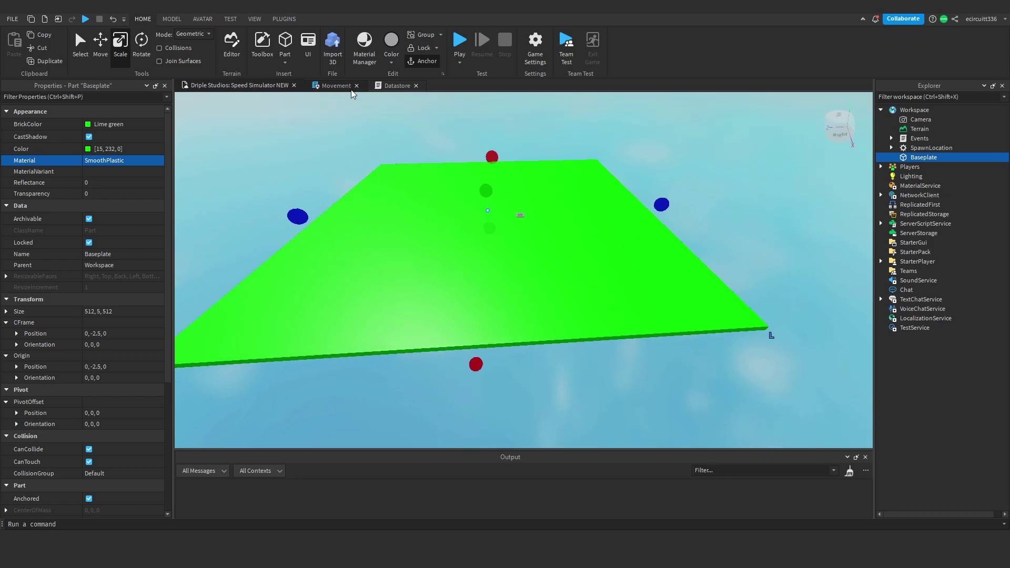
- Insert a block part and place it at the Baseplate's side edge, at about 254, 0.5, 62.6
{"action": "left_click", "coordinate": [285, 44]}
{"action": "key", "text": "f"}
{"action": "left_click_drag", "start_coordinate": [536, 250], "coordinate": [408, 254]}
{"action": "right_click_drag", "start_coordinate": [408, 254], "coordinate": [408, 255]}
{"action": "left_click_drag", "start_coordinate": [408, 255], "coordinate": [409, 255]}
{"action": "right_click_drag", "start_coordinate": [409, 255], "coordinate": [408, 255]}
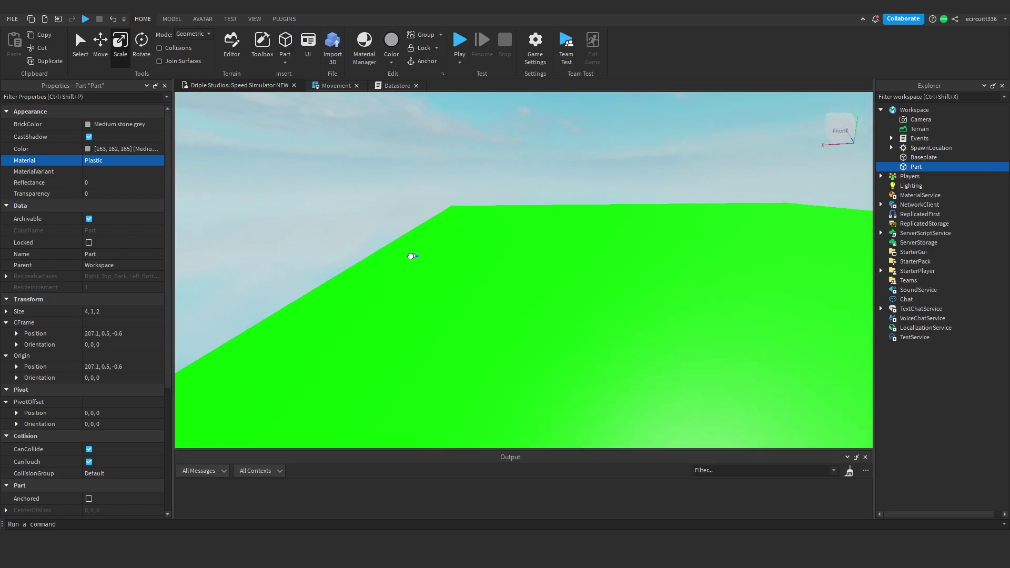
{"action": "left_click_drag", "start_coordinate": [408, 255], "coordinate": [537, 257]}
{"action": "key", "text": "f"}
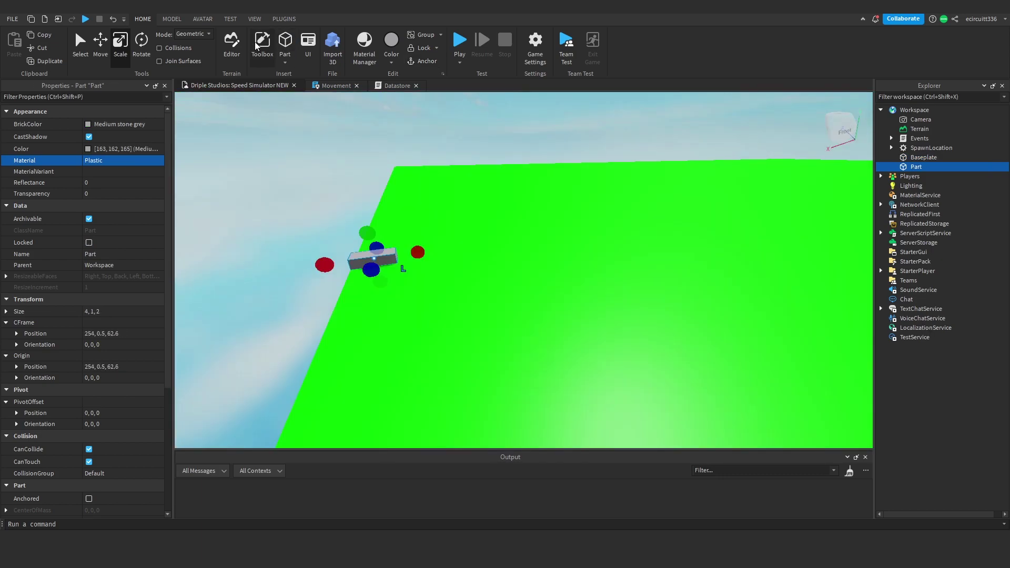
- Scale the new part into a wall along the Baseplate's full edge, about 23.3 by 22.1 by 512 studs
{"action": "left_click", "coordinate": [172, 20]}
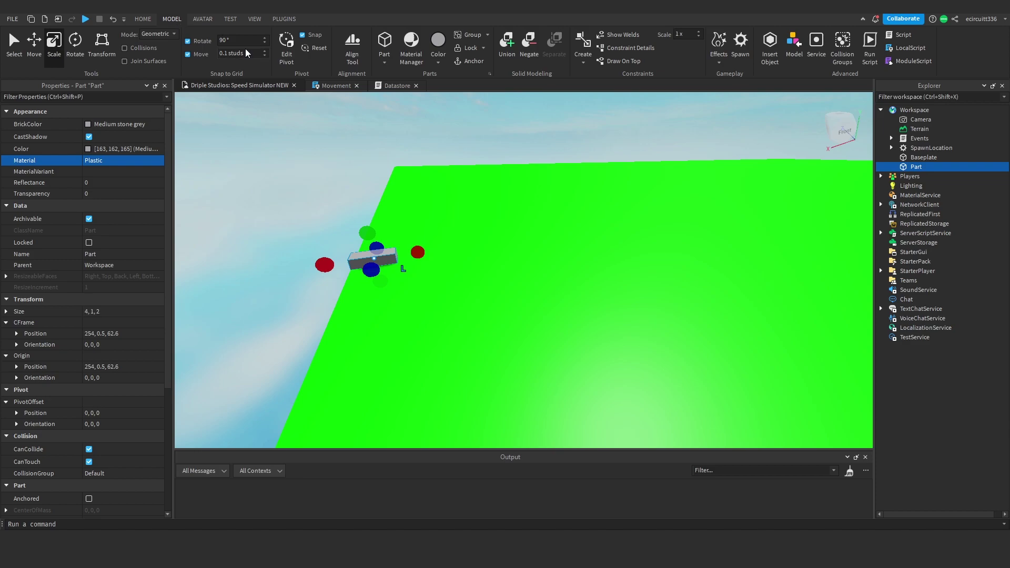
{"action": "scroll", "coordinate": [396, 240], "scroll_direction": "up", "scroll_amount": 2}
{"action": "right_click_drag", "start_coordinate": [396, 239], "coordinate": [391, 238]}
{"action": "scroll", "coordinate": [390, 238], "scroll_direction": "up", "scroll_amount": 4}
{"action": "scroll", "coordinate": [390, 238], "scroll_direction": "down", "scroll_amount": 3}
{"action": "scroll", "coordinate": [458, 300], "scroll_direction": "up", "scroll_amount": 2}
{"action": "right_click_drag", "start_coordinate": [458, 300], "coordinate": [458, 300]}
{"action": "scroll", "coordinate": [403, 171], "scroll_direction": "up", "scroll_amount": 3}
{"action": "left_click", "coordinate": [404, 172]}
{"action": "right_click_drag", "start_coordinate": [403, 172], "coordinate": [480, 279]}
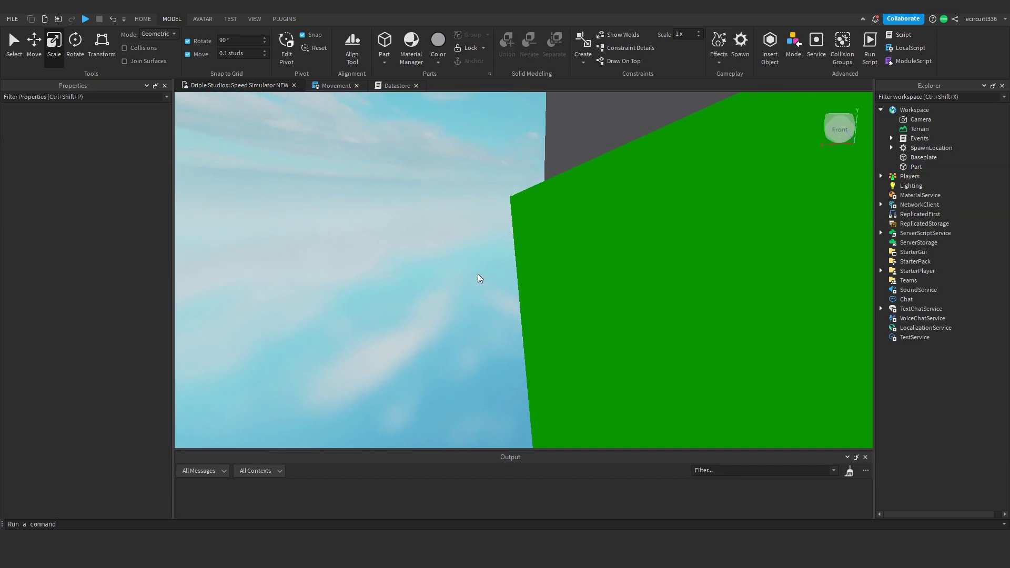
{"action": "scroll", "coordinate": [479, 279], "scroll_direction": "down", "scroll_amount": 4}
{"action": "scroll", "coordinate": [479, 278], "scroll_direction": "down", "scroll_amount": 5}
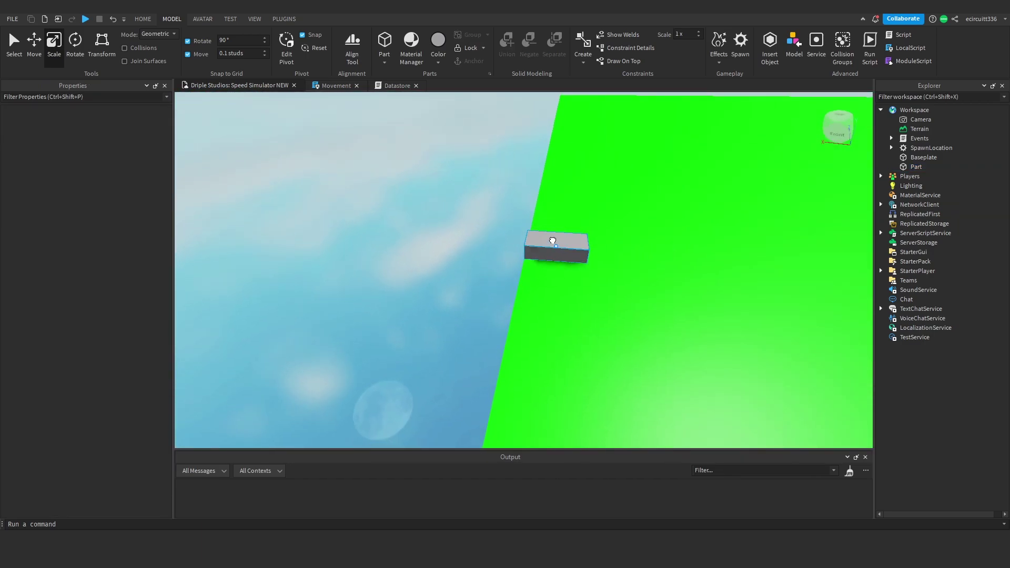
{"action": "left_click", "coordinate": [552, 243]}
{"action": "right_click_drag", "start_coordinate": [555, 244], "coordinate": [556, 246]}
{"action": "left_click_drag", "start_coordinate": [600, 288], "coordinate": [649, 328]}
{"action": "right_click_drag", "start_coordinate": [647, 331], "coordinate": [548, 206]}
{"action": "left_click_drag", "start_coordinate": [528, 224], "coordinate": [460, 260]}
{"action": "right_click_drag", "start_coordinate": [460, 259], "coordinate": [528, 286]}
{"action": "left_click_drag", "start_coordinate": [530, 259], "coordinate": [530, 243]}
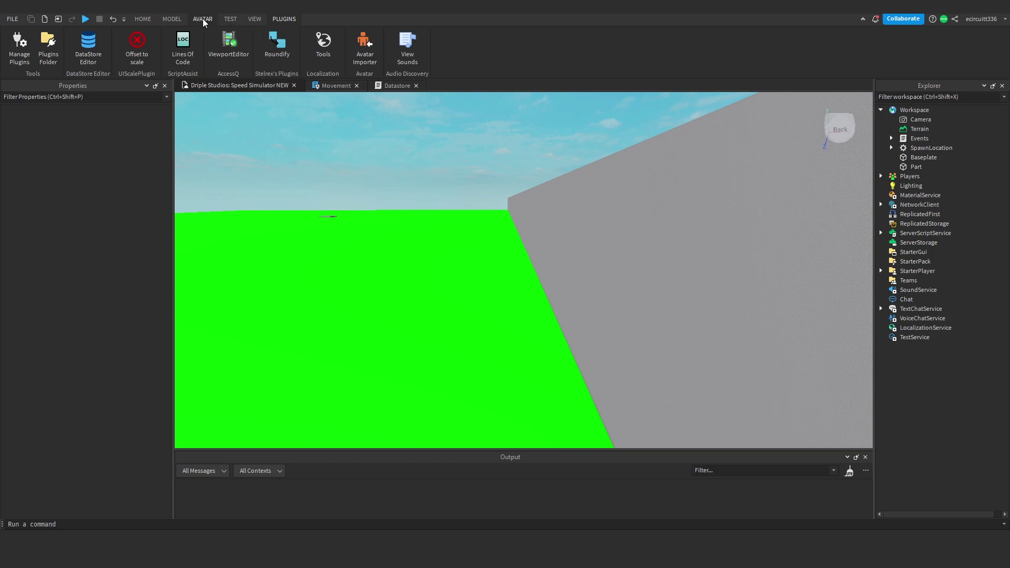
- Insert an R15 Block Rig dummy and place it on the Baseplate beside the wall as a size reference
{"action": "left_click", "coordinate": [203, 19]}
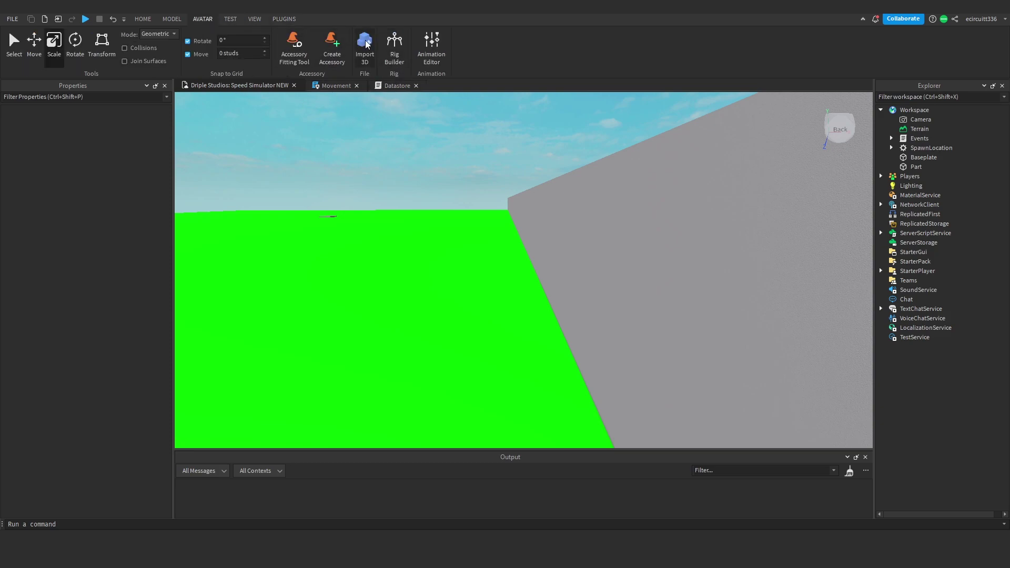
{"action": "left_click", "coordinate": [394, 45]}
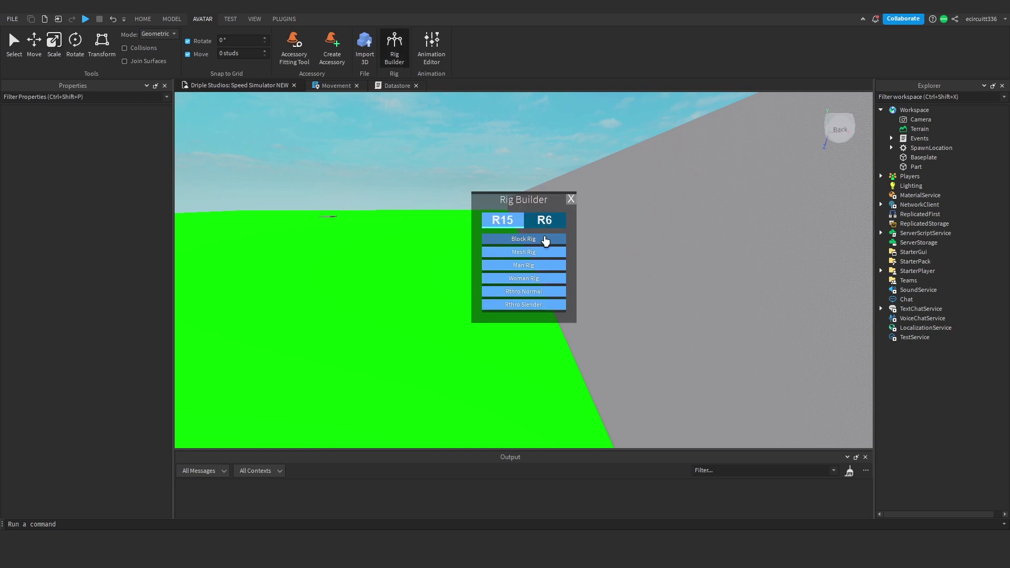
{"action": "left_click", "coordinate": [544, 237]}
{"action": "scroll", "coordinate": [472, 381], "scroll_direction": "down", "scroll_amount": 5}
{"action": "left_click_drag", "start_coordinate": [539, 264], "coordinate": [531, 335]}
{"action": "right_click_drag", "start_coordinate": [532, 335], "coordinate": [485, 264]}
{"action": "key", "text": "s"}
{"action": "key", "text": "w"}
{"action": "key", "text": "s"}
- Set the wall part's color to brown, RGB 182, 97, 0
{"action": "left_click", "coordinate": [485, 264]}
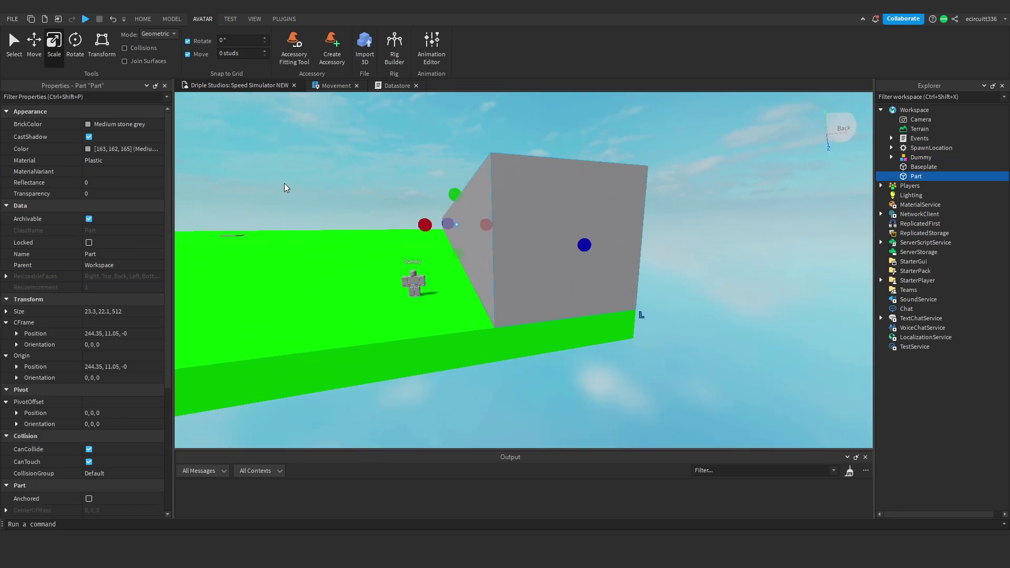
{"action": "left_click", "coordinate": [88, 149]}
{"action": "left_click_drag", "start_coordinate": [468, 165], "coordinate": [599, 187]}
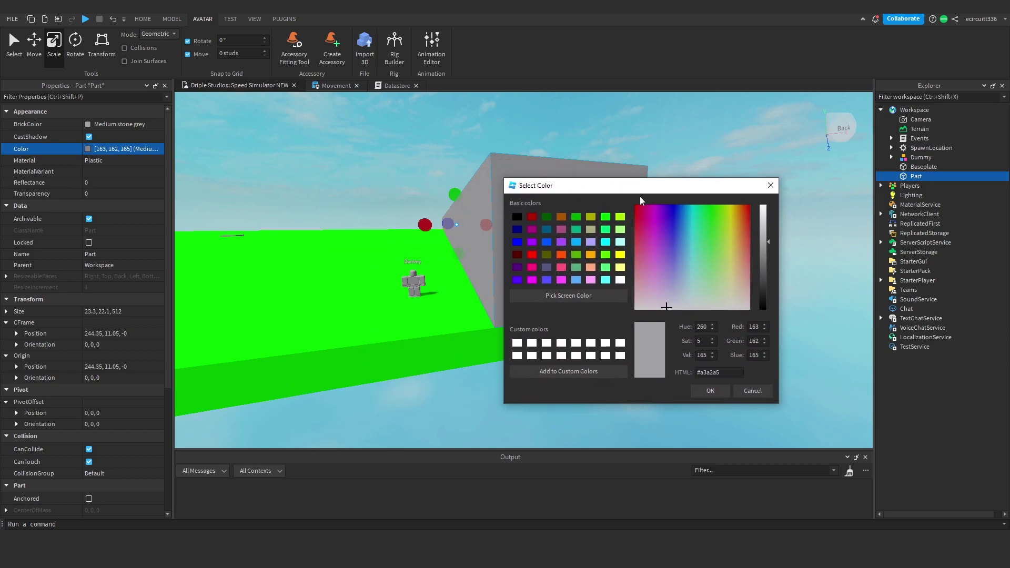
{"action": "left_click", "coordinate": [731, 208]}
{"action": "left_click_drag", "start_coordinate": [771, 247], "coordinate": [740, 200]}
{"action": "left_click", "coordinate": [760, 252]}
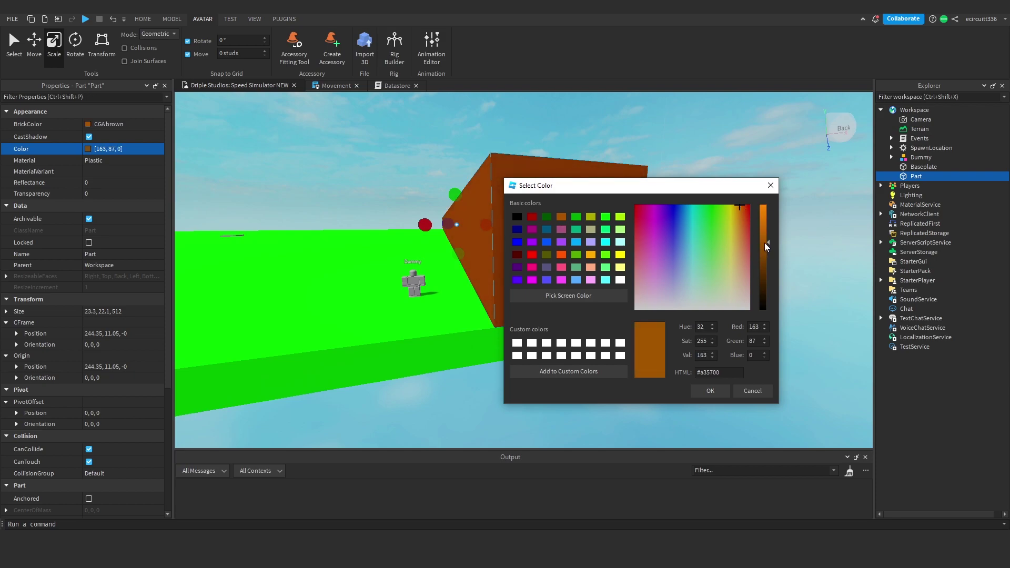
{"action": "left_click_drag", "start_coordinate": [766, 248], "coordinate": [767, 239]}
{"action": "left_click", "coordinate": [705, 395]}
- Move the dummy right up against the wall's end to compare their heights
{"action": "key", "text": "a"}
{"action": "right_click_drag", "start_coordinate": [709, 385], "coordinate": [709, 385]}
{"action": "key", "text": "w"}
{"action": "right_click_drag", "start_coordinate": [567, 330], "coordinate": [498, 289]}
{"action": "left_click_drag", "start_coordinate": [540, 268], "coordinate": [715, 286]}
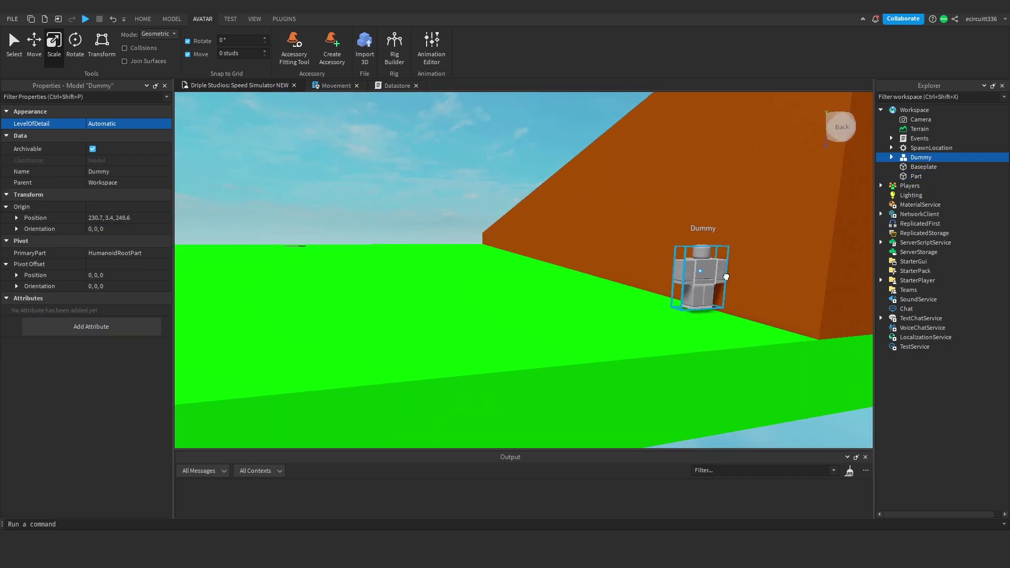
{"action": "key", "text": "s"}
{"action": "right_click_drag", "start_coordinate": [727, 326], "coordinate": [629, 293]}
- Scale the wall down to about 19.9 studs wide and 16.6 studs high
{"action": "left_click", "coordinate": [603, 245]}
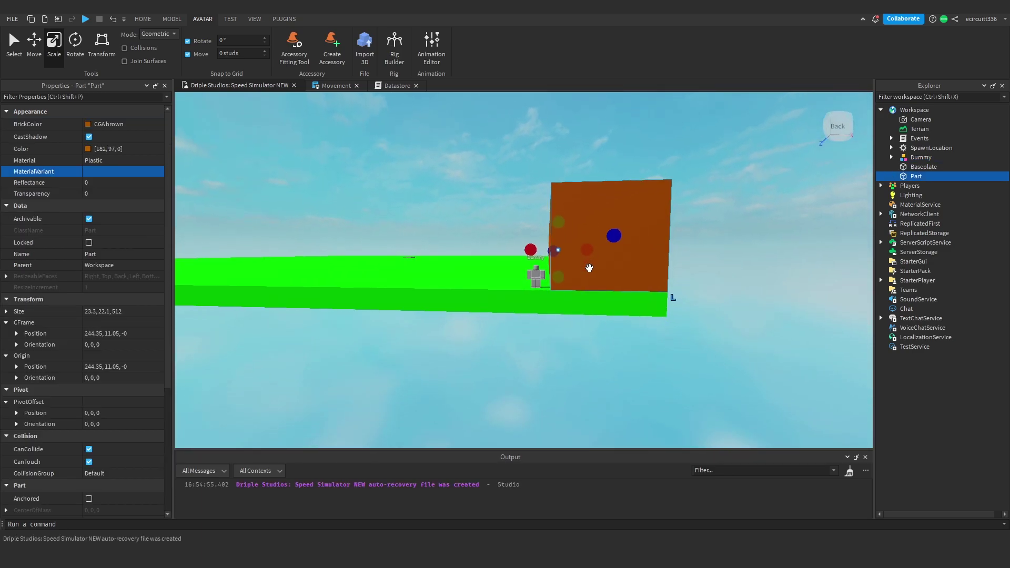
{"action": "scroll", "coordinate": [530, 250], "scroll_direction": "down", "scroll_amount": 2}
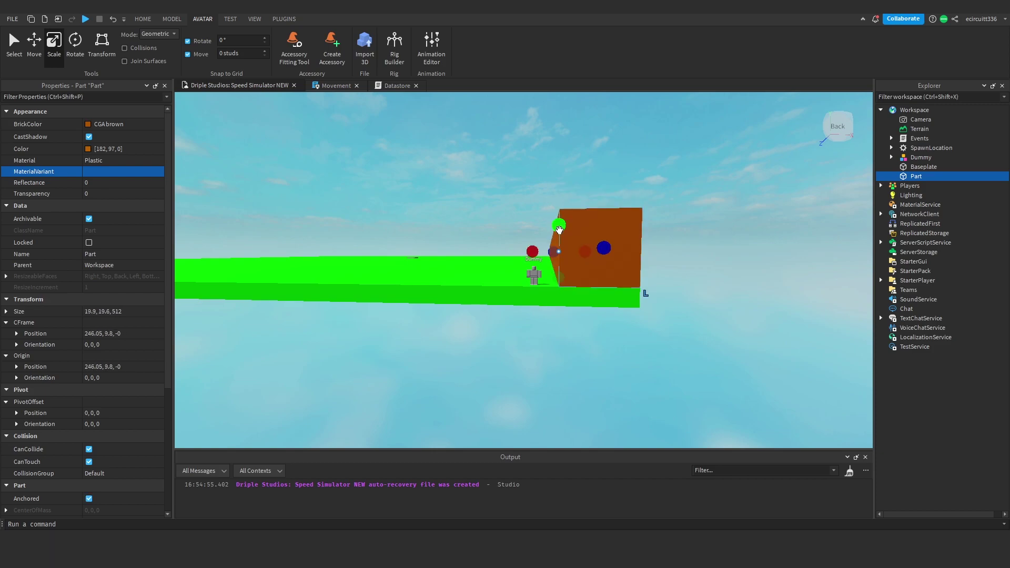
{"action": "scroll", "coordinate": [574, 286], "scroll_direction": "up", "scroll_amount": 5}
- Delete the dummy rig standing next to the wall
{"action": "left_click", "coordinate": [555, 281]}
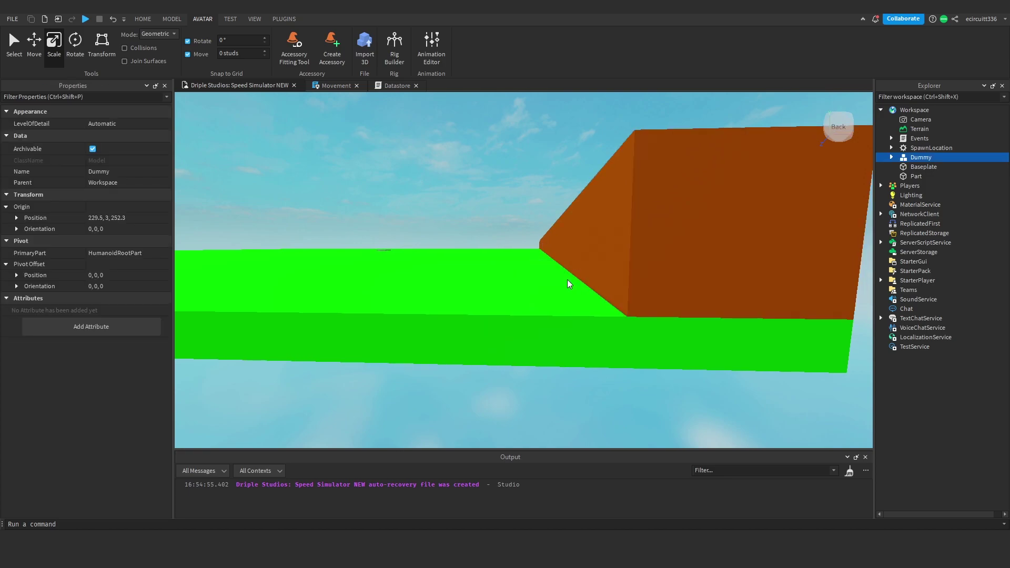
{"action": "key", "text": "Delete"}
{"action": "right_click_drag", "start_coordinate": [568, 284], "coordinate": [563, 252]}
- Play-test from the current camera position, walking and jumping the character against the wall, and stop the test
{"action": "left_click", "coordinate": [230, 19]}
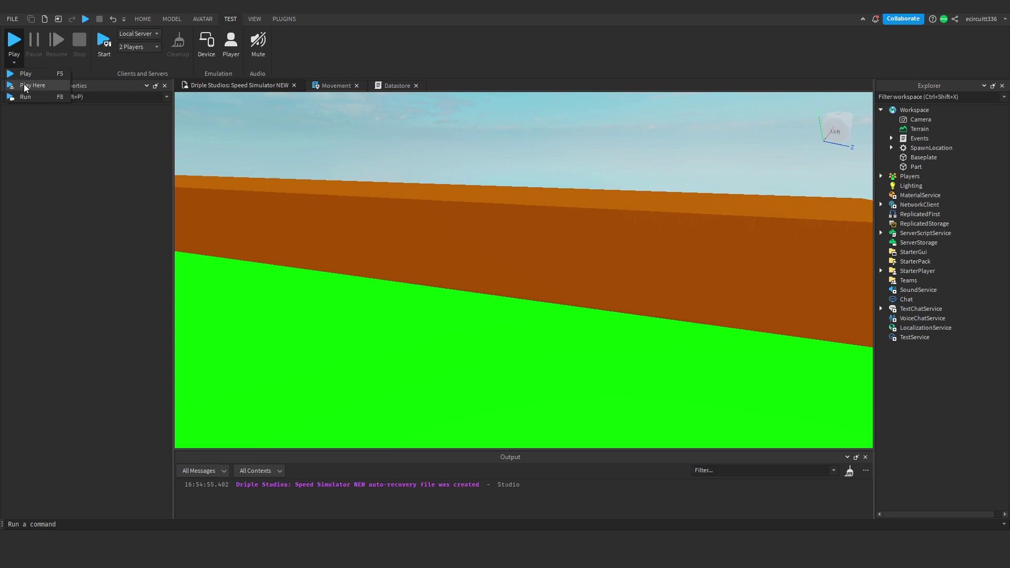
{"action": "left_click", "coordinate": [25, 86]}
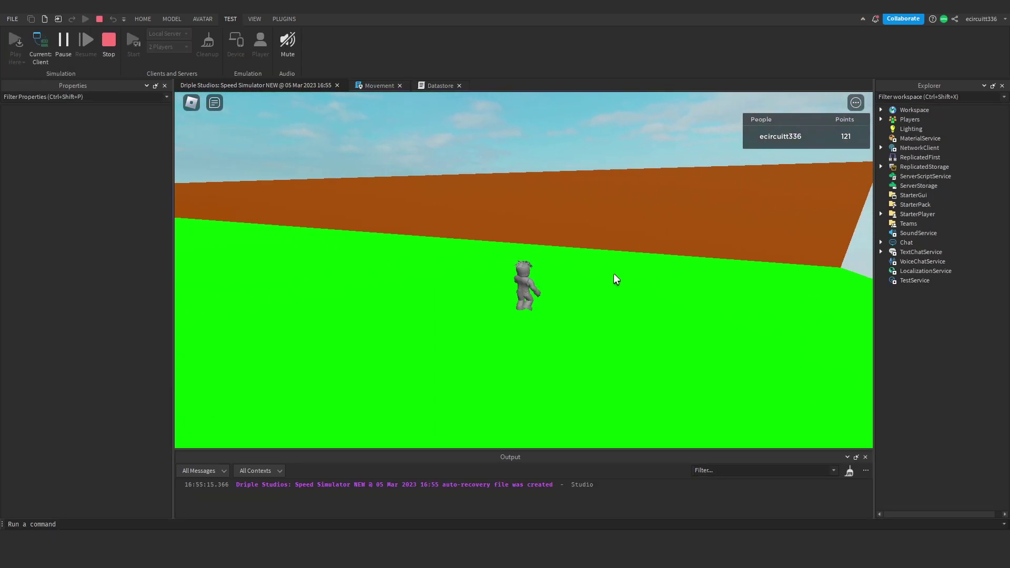
{"action": "key", "text": "w"}
{"action": "right_click_drag", "start_coordinate": [614, 274], "coordinate": [614, 275]}
{"action": "scroll", "coordinate": [614, 275], "scroll_direction": "down", "scroll_amount": 4}
{"action": "key", "text": "a"}
{"action": "key", "text": "space"}
{"action": "key", "text": "space"}
{"action": "key", "text": "s"}
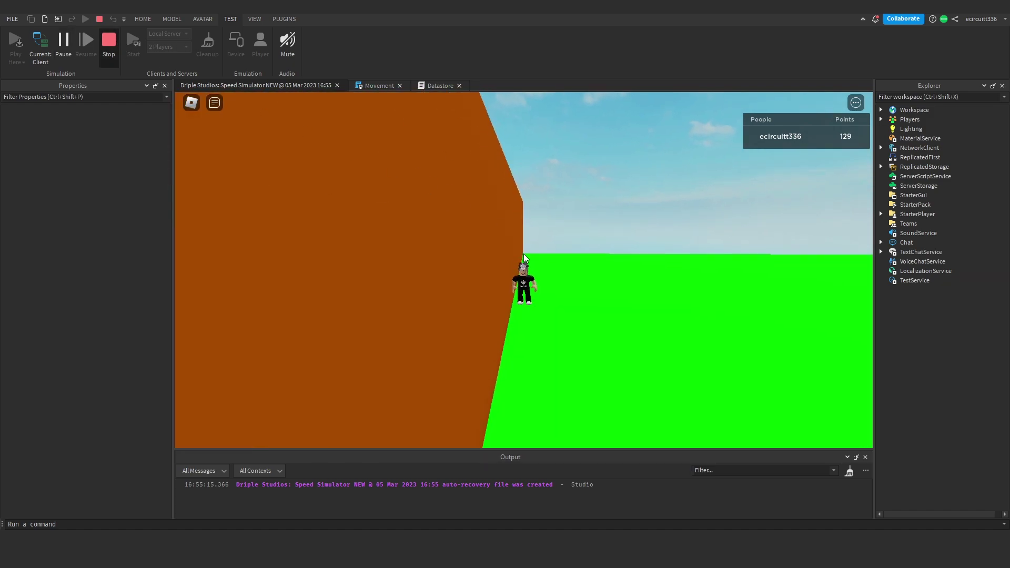
{"action": "key", "text": "shift+F5"}
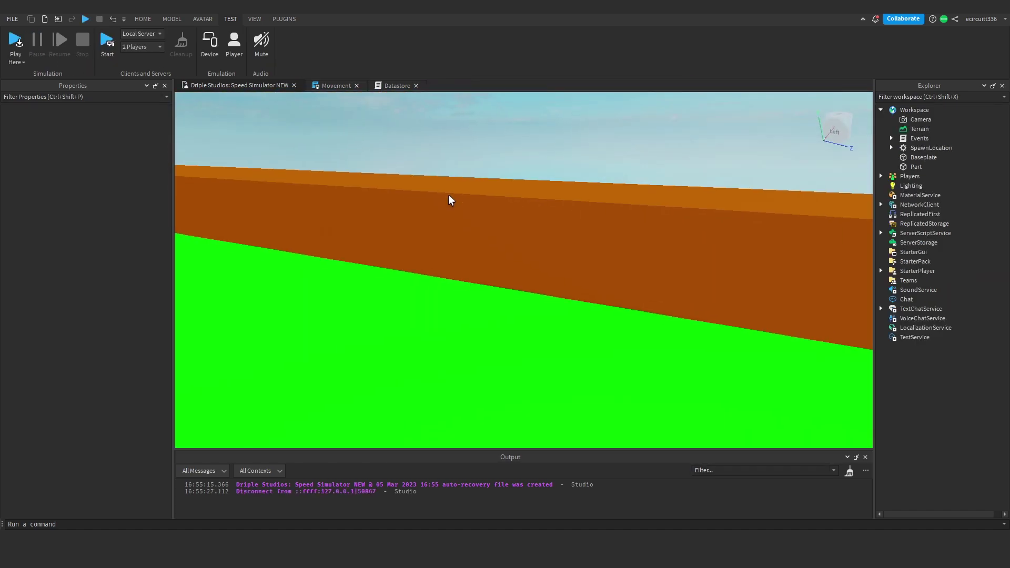
- Anchor the brown wall part
{"action": "left_click", "coordinate": [916, 167]}
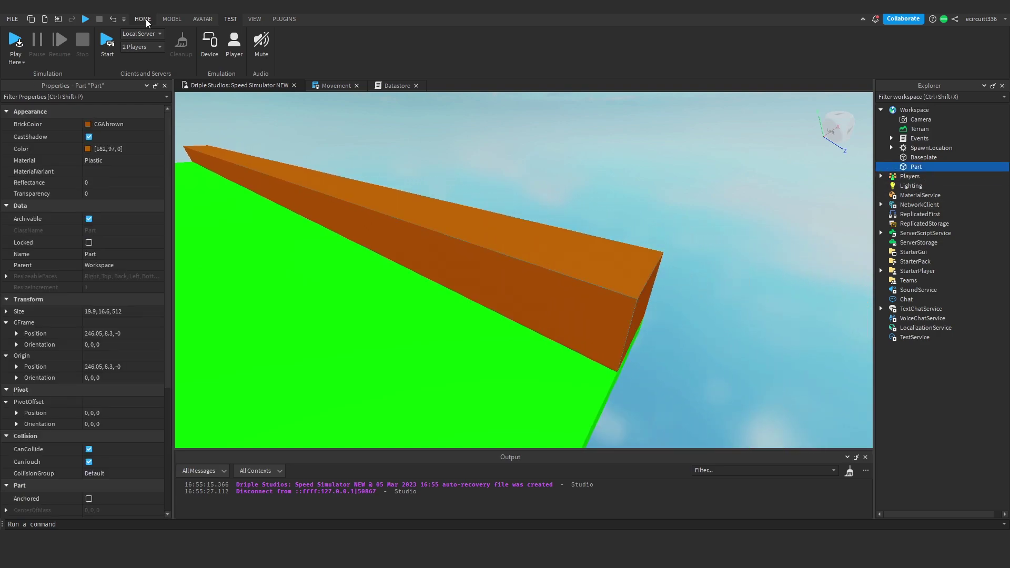
{"action": "left_click", "coordinate": [171, 19]}
{"action": "left_click", "coordinate": [469, 63]}
{"action": "left_click", "coordinate": [531, 182]}
{"action": "key", "text": "s"}
{"action": "right_click_drag", "start_coordinate": [559, 249], "coordinate": [548, 267]}
{"action": "left_click", "coordinate": [548, 266]}
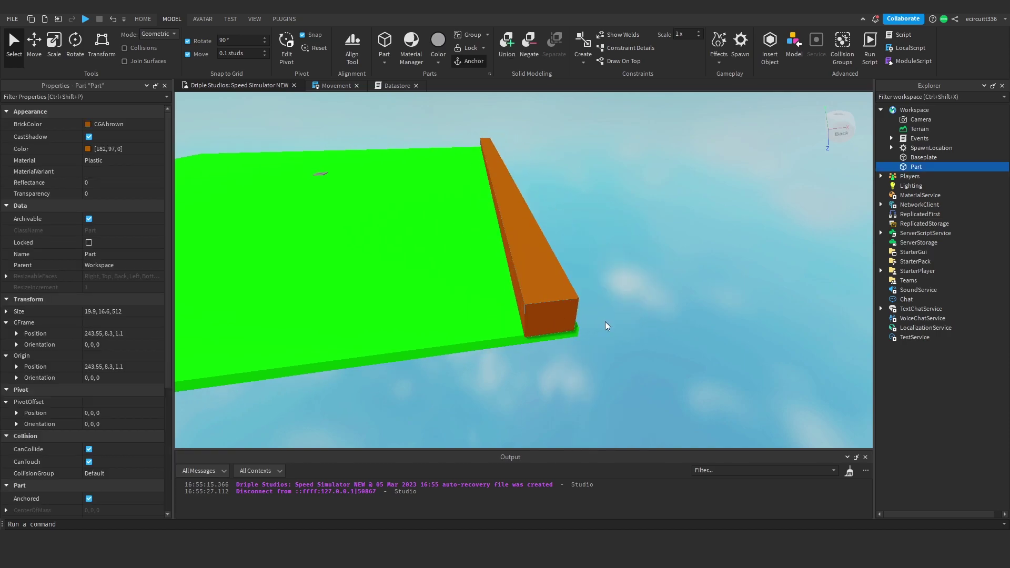
{"action": "key", "text": "w"}
{"action": "left_click", "coordinate": [607, 302]}
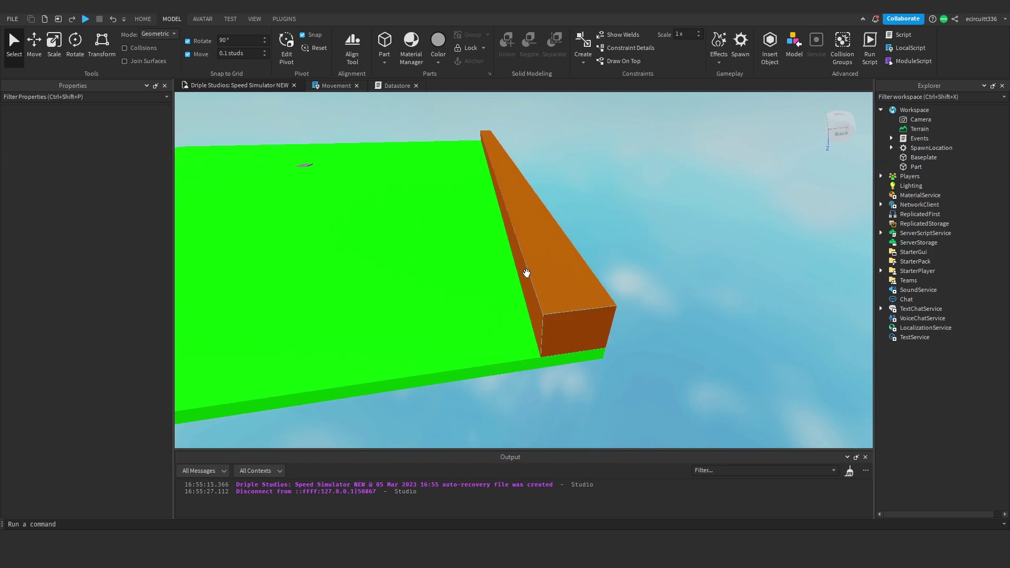
{"action": "key", "text": "a"}
{"action": "key", "text": "s"}
- Duplicate the brown wall and move the copy to the Baseplate's opposite edge, at position -246.05, 8.3, 0
{"action": "left_click", "coordinate": [591, 236]}
{"action": "right_click_drag", "start_coordinate": [591, 236], "coordinate": [566, 234]}
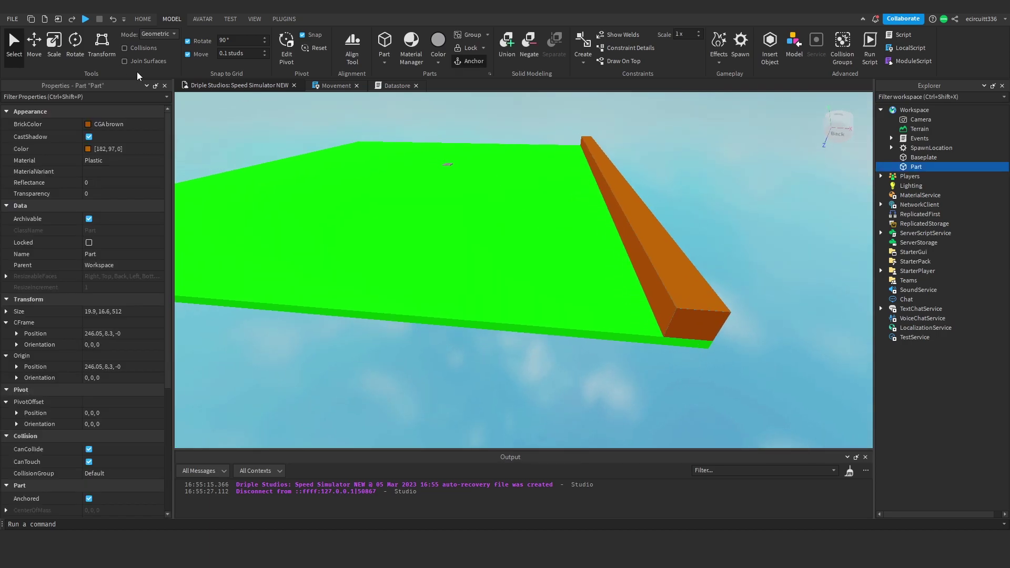
{"action": "left_click", "coordinate": [32, 45]}
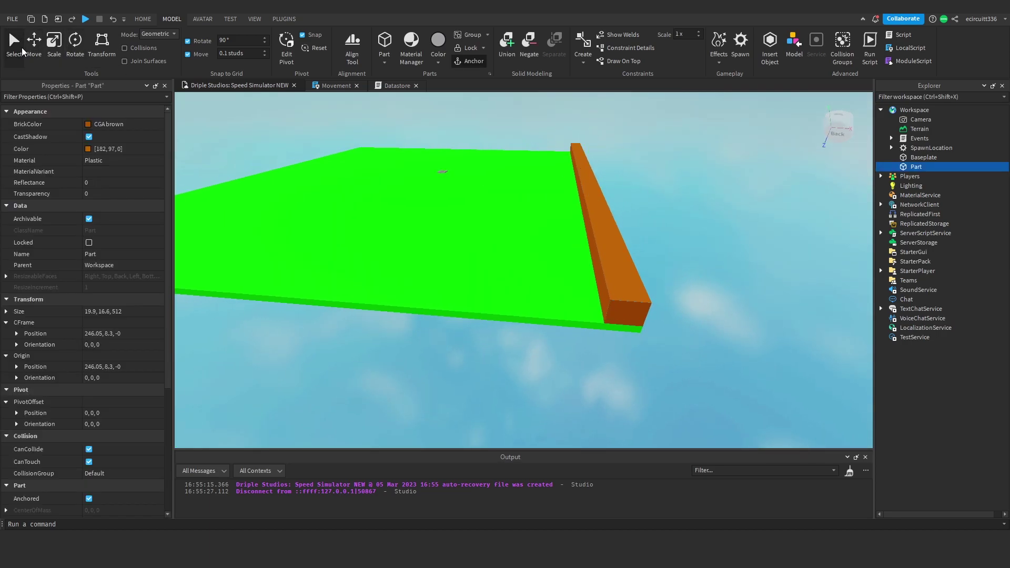
{"action": "left_click_drag", "start_coordinate": [616, 182], "coordinate": [474, 171]}
{"action": "right_click_drag", "start_coordinate": [616, 416], "coordinate": [620, 433]}
{"action": "left_click", "coordinate": [507, 376]}
{"action": "right_click_drag", "start_coordinate": [507, 376], "coordinate": [499, 379]}
{"action": "left_click", "coordinate": [456, 332]}
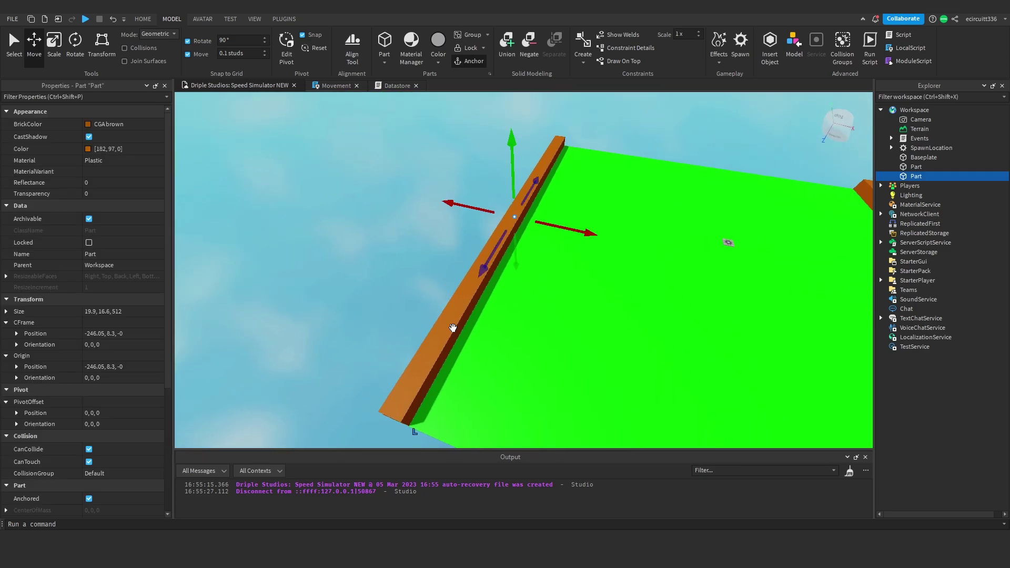
- Duplicate the second brown wall, move the copy inward to X -80.05, and rotate it to -90° about Y
{"action": "left_click_drag", "start_coordinate": [599, 235], "coordinate": [702, 246]}
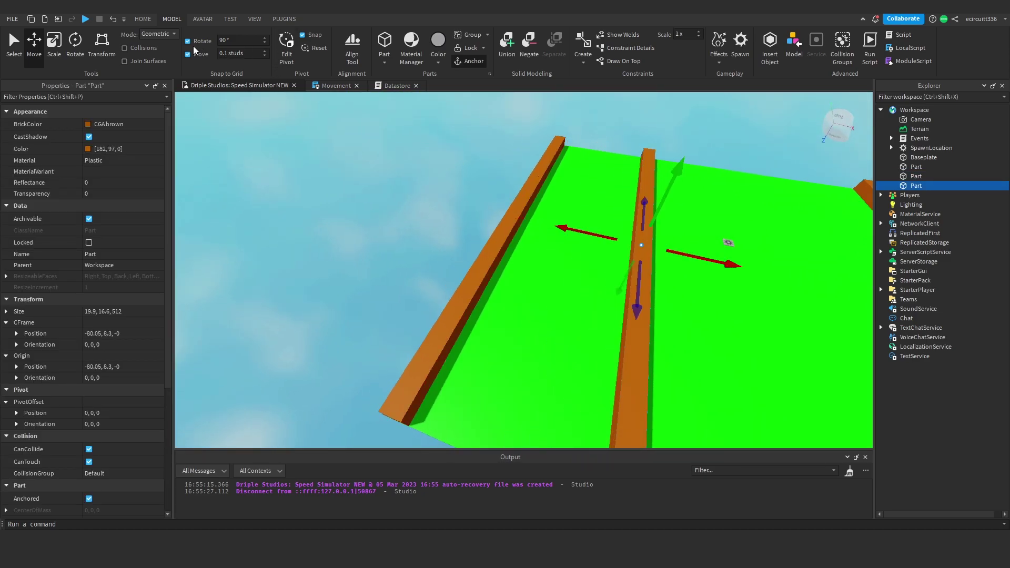
{"action": "key", "text": "ctrl+4"}
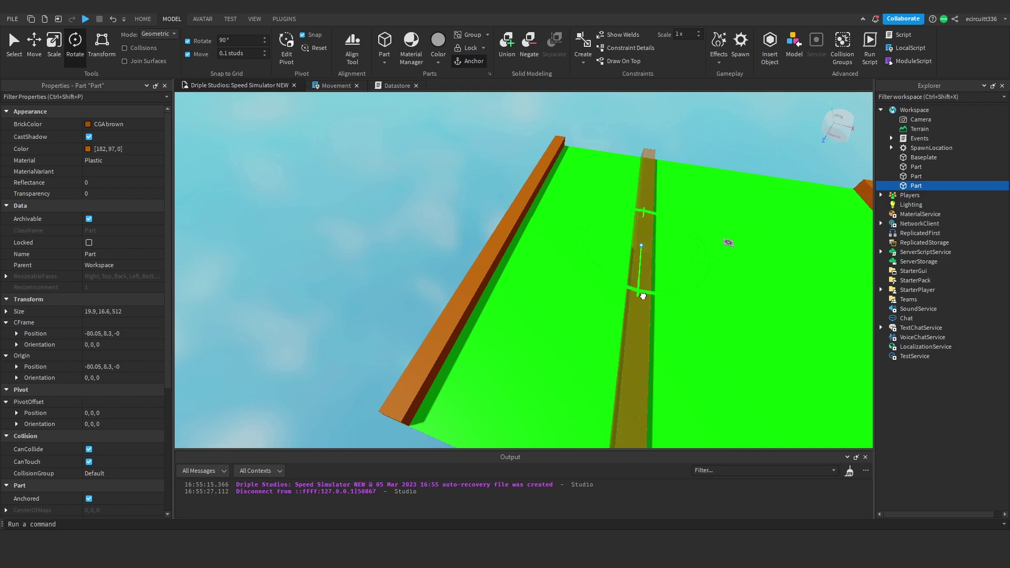
{"action": "left_click_drag", "start_coordinate": [640, 295], "coordinate": [583, 242]}
{"action": "right_click_drag", "start_coordinate": [583, 242], "coordinate": [578, 240]}
{"action": "left_click", "coordinate": [34, 49]}
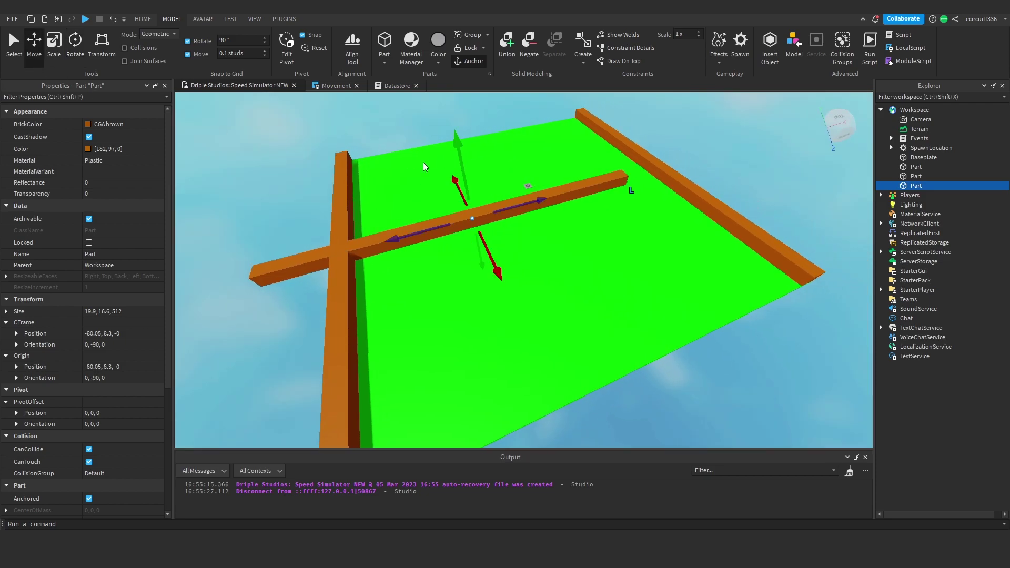
- Move the rotated wall across the Baseplate to the open edge, at Z -245.5
{"action": "right_click_drag", "start_coordinate": [424, 164], "coordinate": [424, 164]}
{"action": "left_click_drag", "start_coordinate": [504, 252], "coordinate": [428, 160]}
{"action": "right_click_drag", "start_coordinate": [428, 160], "coordinate": [428, 160]}
{"action": "left_click_drag", "start_coordinate": [616, 269], "coordinate": [532, 243]}
{"action": "right_click_drag", "start_coordinate": [532, 243], "coordinate": [531, 242]}
{"action": "right_click_drag", "start_coordinate": [435, 365], "coordinate": [496, 306]}
{"action": "right_click_drag", "start_coordinate": [210, 147], "coordinate": [212, 147]}
{"action": "key", "text": "a"}
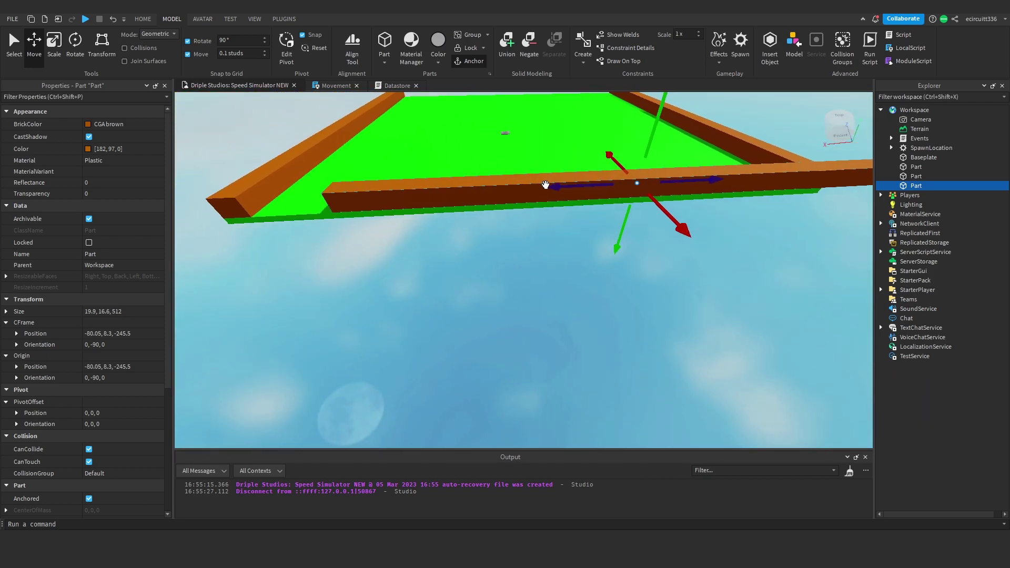
- Slide the rotated wall along the edge to X -17.35 and align it flush with the Baseplate edge at Z -246.1
{"action": "left_click_drag", "start_coordinate": [532, 192], "coordinate": [508, 192]}
{"action": "right_click_drag", "start_coordinate": [508, 192], "coordinate": [508, 192]}
{"action": "key", "text": "a"}
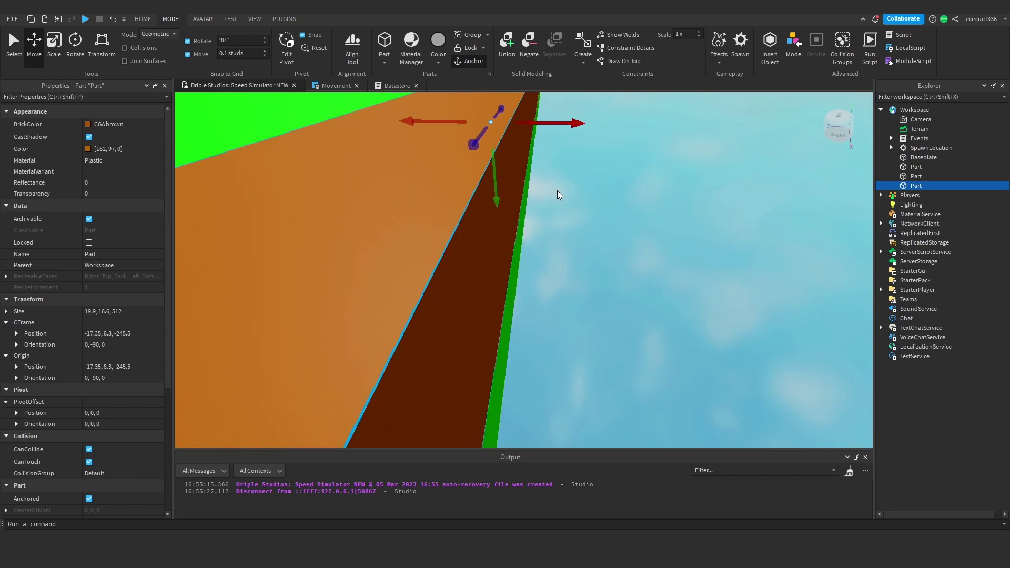
{"action": "left_click_drag", "start_coordinate": [548, 146], "coordinate": [553, 148]}
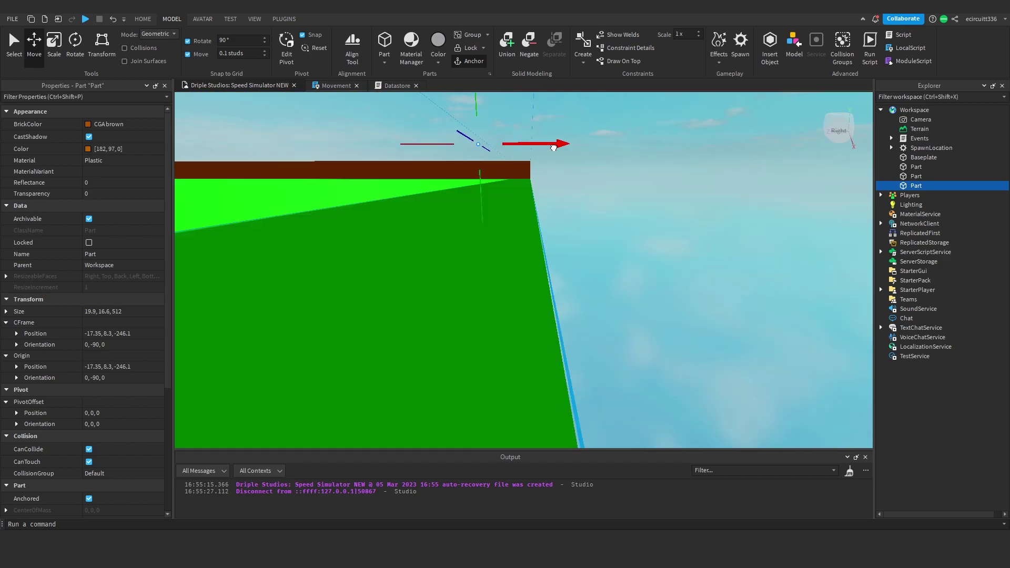
{"action": "left_click", "coordinate": [653, 204]}
{"action": "key", "text": "d"}
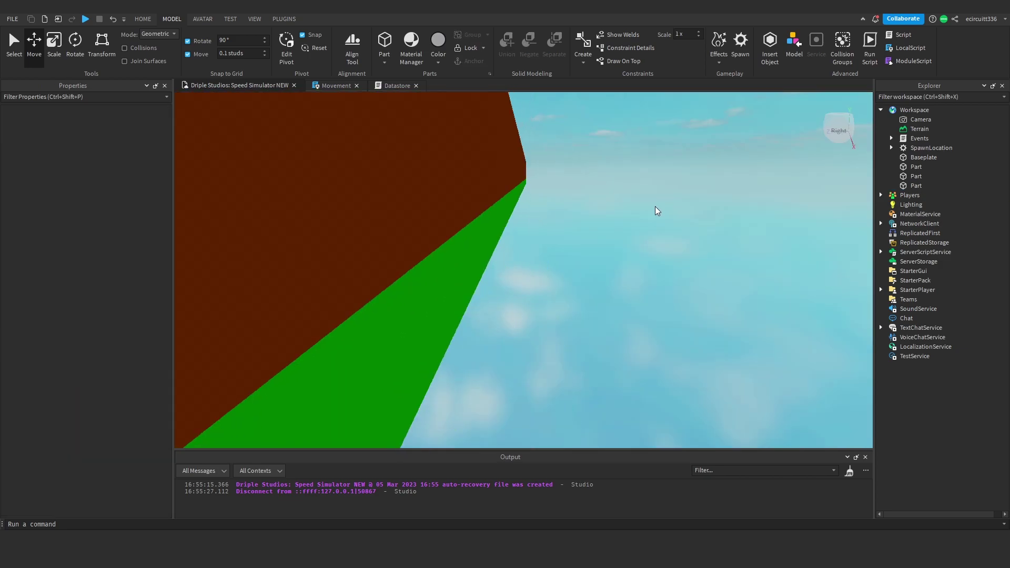
{"action": "right_click_drag", "start_coordinate": [655, 206], "coordinate": [655, 206]}
{"action": "key", "text": "q"}
{"action": "left_click", "coordinate": [544, 233]}
{"action": "key", "text": "w"}
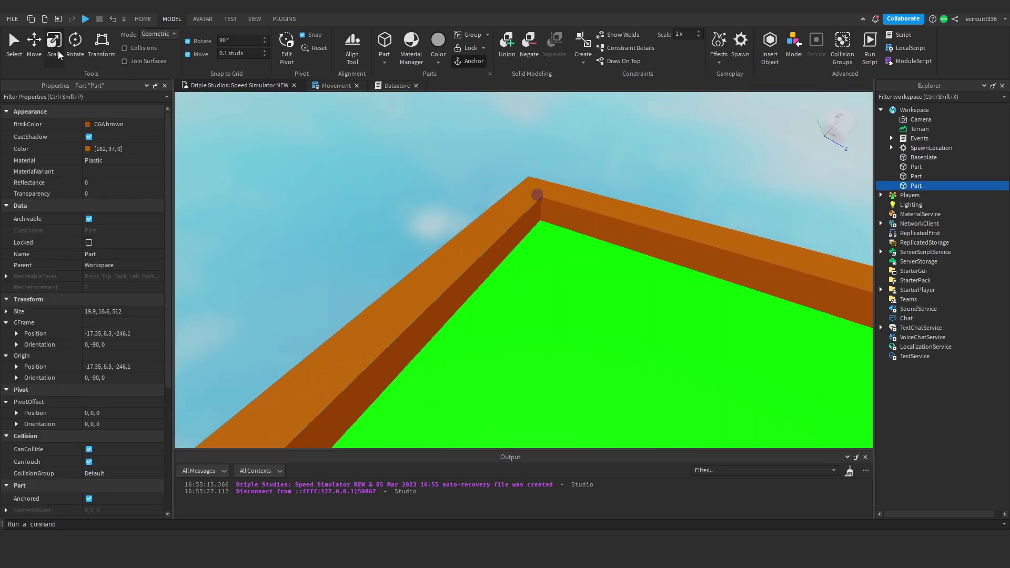
- Enable Collisions for scaling and shorten the rotated wall from its ends to a length of 424.9 studs
{"action": "left_click", "coordinate": [55, 52]}
{"action": "key", "text": "w"}
{"action": "right_click_drag", "start_coordinate": [451, 160], "coordinate": [451, 160]}
{"action": "key", "text": "d"}
{"action": "left_click_drag", "start_coordinate": [545, 221], "coordinate": [456, 232]}
{"action": "left_click", "coordinate": [125, 48]}
{"action": "scroll", "coordinate": [471, 230], "scroll_direction": "down", "scroll_amount": 5}
{"action": "right_click_drag", "start_coordinate": [471, 230], "coordinate": [474, 237]}
{"action": "right_click_drag", "start_coordinate": [436, 190], "coordinate": [435, 190]}
{"action": "scroll", "coordinate": [409, 219], "scroll_direction": "up", "scroll_amount": 2}
{"action": "left_click_drag", "start_coordinate": [426, 226], "coordinate": [400, 217]}
{"action": "right_click_drag", "start_coordinate": [400, 218], "coordinate": [447, 218]}
{"action": "scroll", "coordinate": [610, 252], "scroll_direction": "up", "scroll_amount": 8}
{"action": "scroll", "coordinate": [452, 221], "scroll_direction": "down", "scroll_amount": 2}
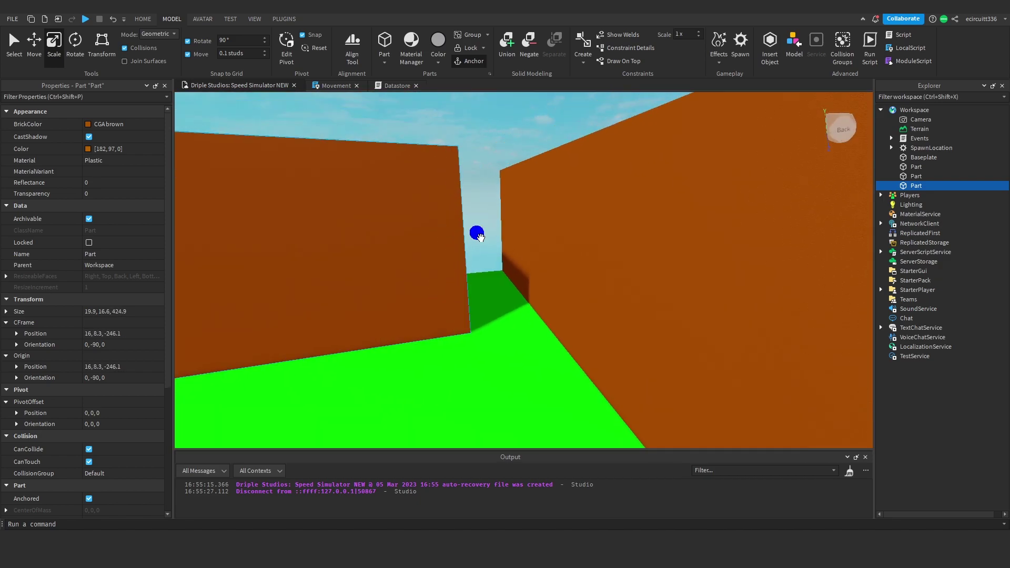
- Extend both ends of the rotated wall until they meet the side walls, for a length of 472.2 studs
{"action": "scroll", "coordinate": [848, 242], "scroll_direction": "down", "scroll_amount": 4}
{"action": "right_click_drag", "start_coordinate": [848, 242], "coordinate": [730, 239]}
{"action": "scroll", "coordinate": [730, 239], "scroll_direction": "up", "scroll_amount": 8}
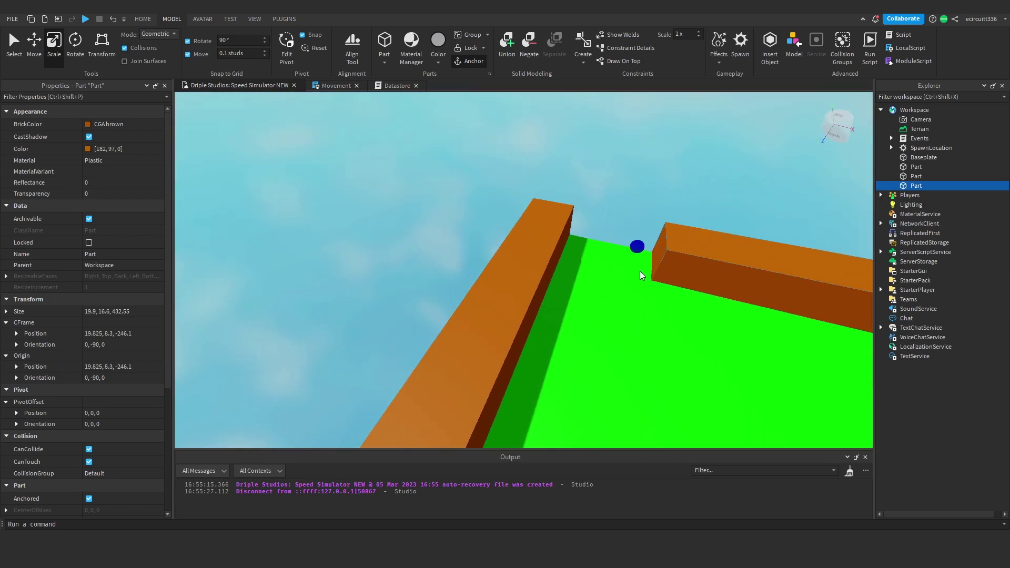
{"action": "left_click_drag", "start_coordinate": [465, 218], "coordinate": [418, 182]}
{"action": "right_click_drag", "start_coordinate": [419, 182], "coordinate": [413, 165]}
{"action": "left_click", "coordinate": [412, 164]}
{"action": "key", "text": "s"}
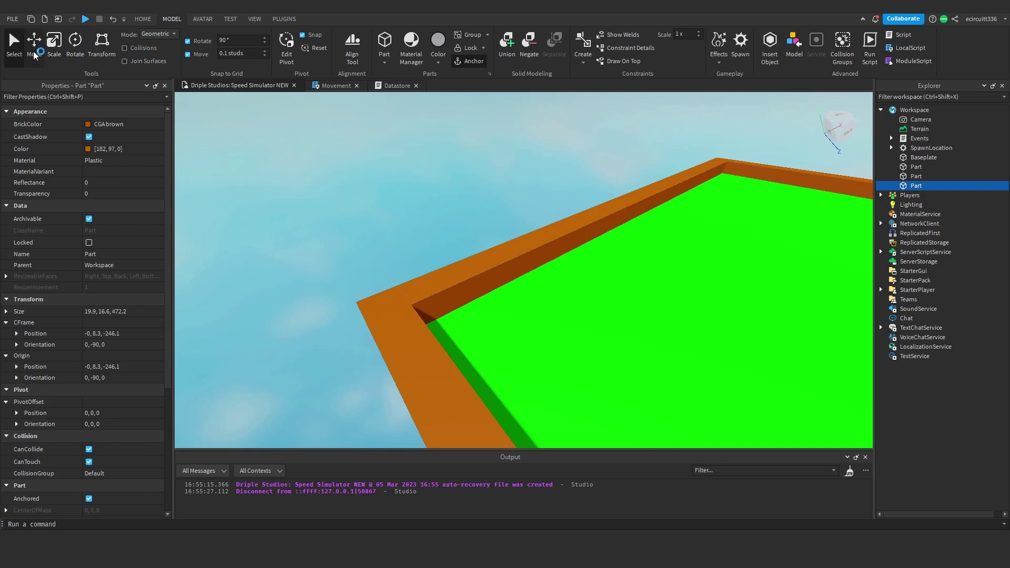
- Duplicate the shortened wall and move the copy to the opposite open edge of the Baseplate, at Z 246.05
{"action": "right_click_drag", "start_coordinate": [441, 155], "coordinate": [475, 194]}
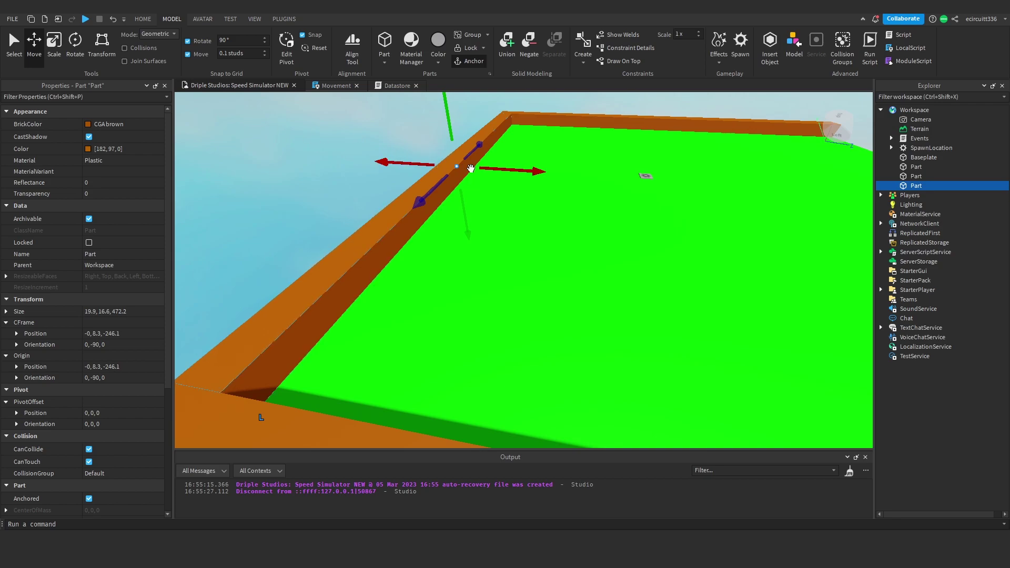
{"action": "key", "text": "ctrl+d"}
{"action": "left_click_drag", "start_coordinate": [510, 172], "coordinate": [645, 166]}
{"action": "right_click_drag", "start_coordinate": [620, 183], "coordinate": [645, 167]}
{"action": "left_click_drag", "start_coordinate": [645, 167], "coordinate": [645, 167]}
{"action": "right_click_drag", "start_coordinate": [645, 167], "coordinate": [645, 167]}
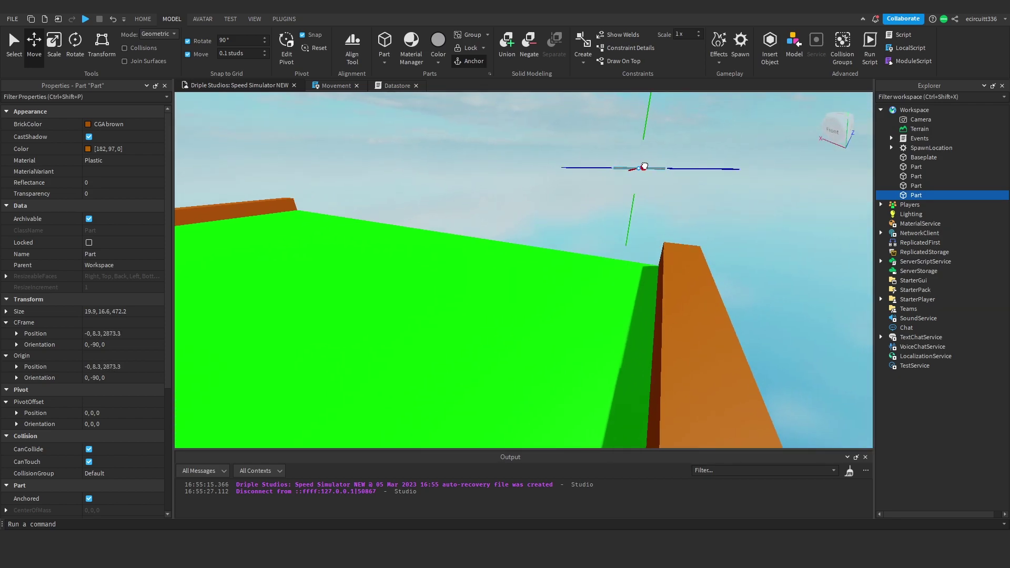
{"action": "left_click_drag", "start_coordinate": [645, 167], "coordinate": [471, 196]}
{"action": "left_click_drag", "start_coordinate": [471, 196], "coordinate": [468, 196]}
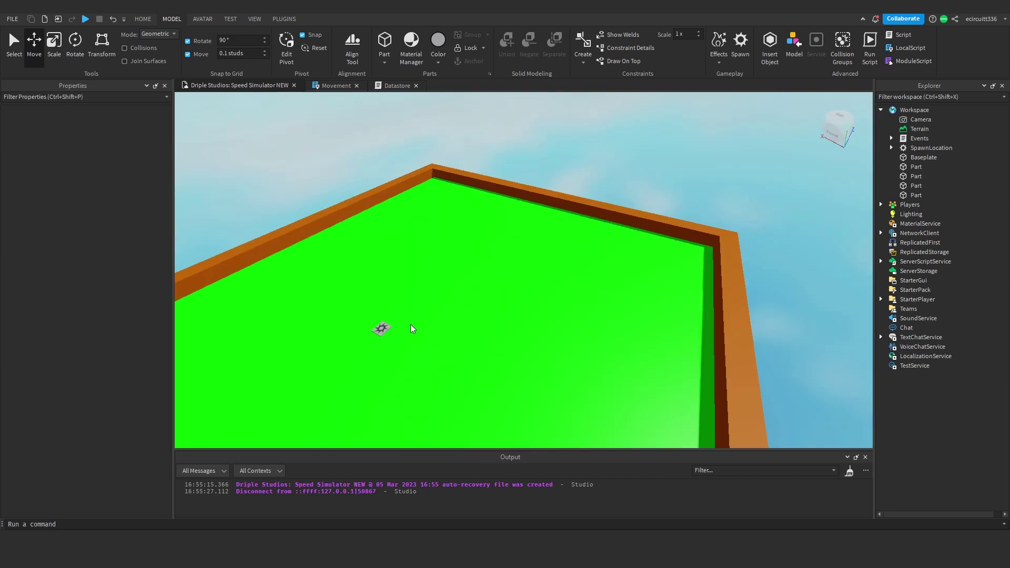
- Group the four brown wall parts as a model and duplicate that model in place
{"action": "key", "text": "s"}
{"action": "right_click_drag", "start_coordinate": [534, 286], "coordinate": [500, 310]}
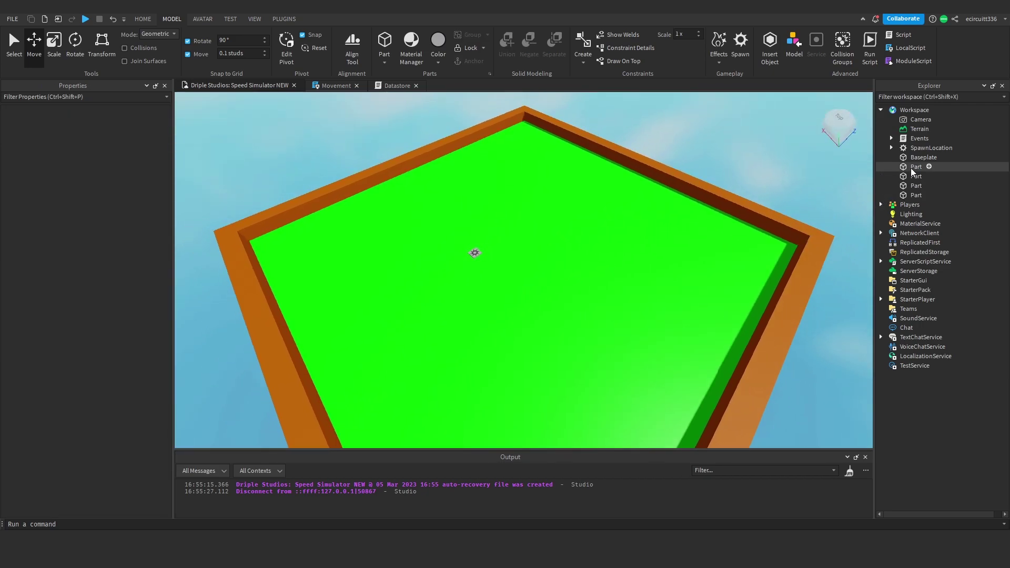
{"action": "key", "text": "ctrl+g"}
{"action": "key", "text": "d"}
{"action": "right_click_drag", "start_coordinate": [666, 195], "coordinate": [596, 210]}
{"action": "key", "text": "ctrl+d"}
{"action": "scroll", "coordinate": [597, 210], "scroll_direction": "up", "scroll_amount": 2}
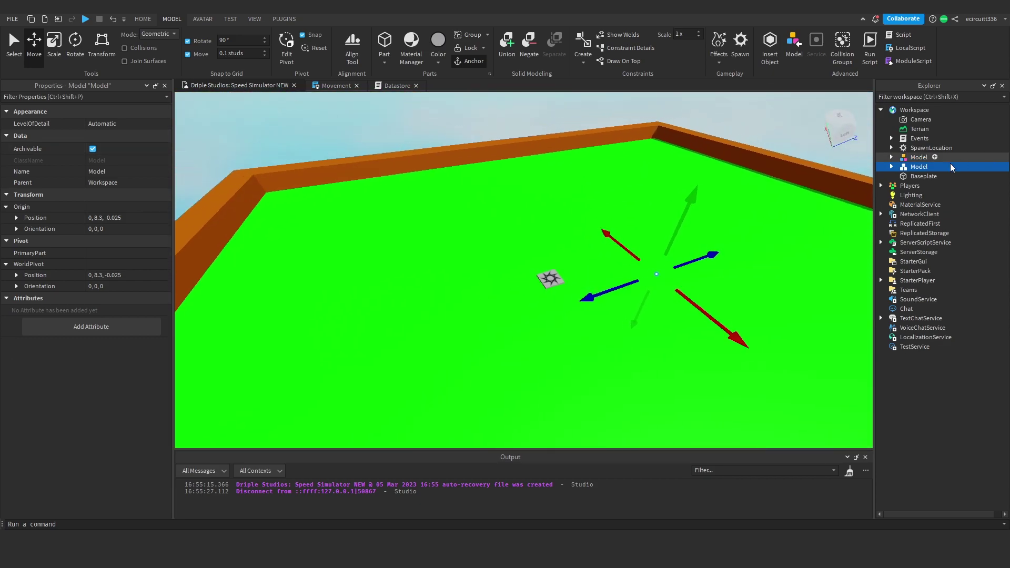
- Recolor the four wall parts of the duplicated model to green, RGB 30, 163, 34
{"action": "left_click", "coordinate": [892, 166]}
{"action": "left_click", "coordinate": [926, 176]}
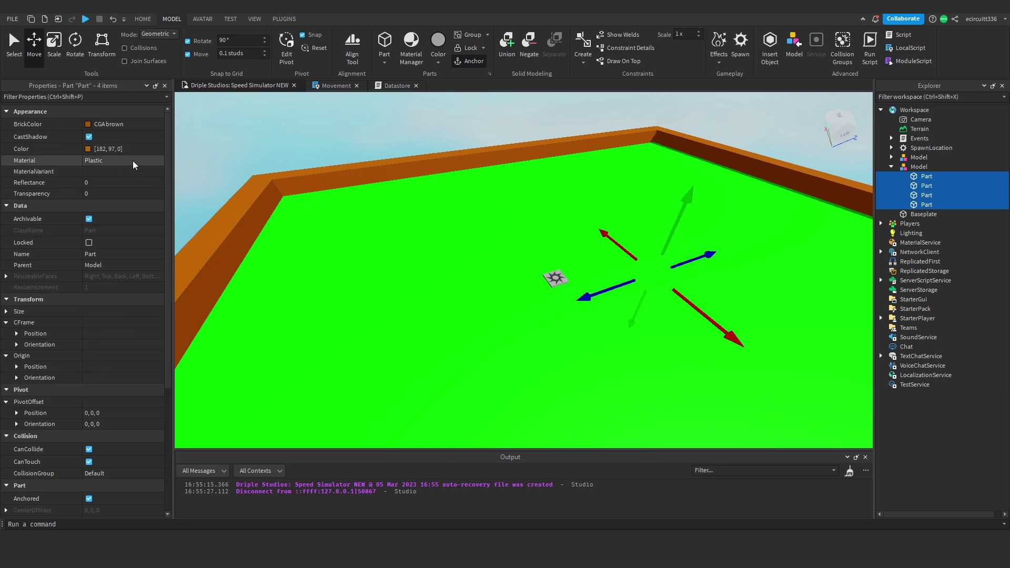
{"action": "left_click", "coordinate": [87, 148]}
{"action": "left_click_drag", "start_coordinate": [601, 201], "coordinate": [627, 223]}
{"action": "left_click", "coordinate": [575, 371]}
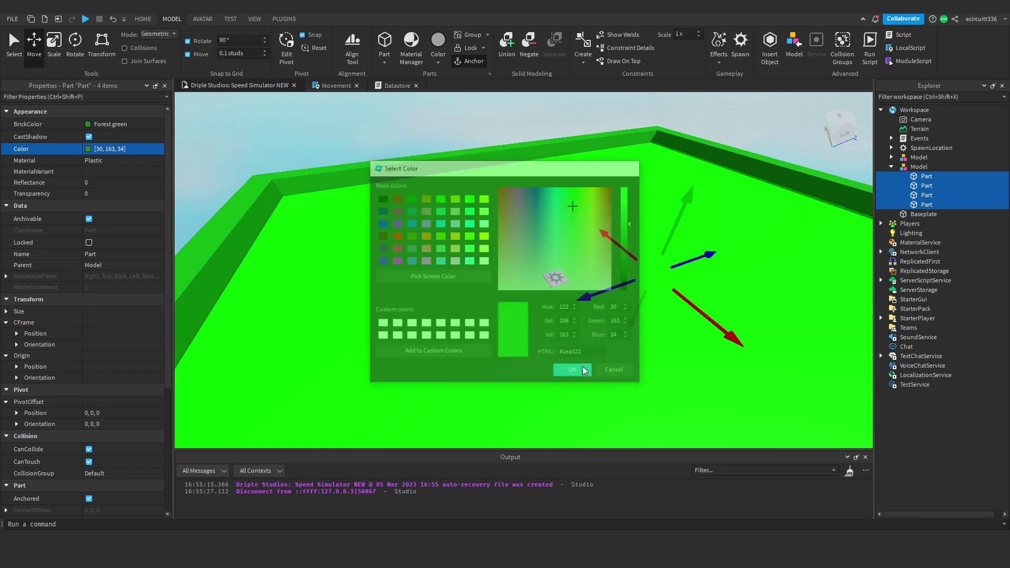
- Raise the green wall parts slightly above the brown walls, to Y 8.8
{"action": "key", "text": "f"}
{"action": "right_click_drag", "start_coordinate": [523, 279], "coordinate": [547, 235]}
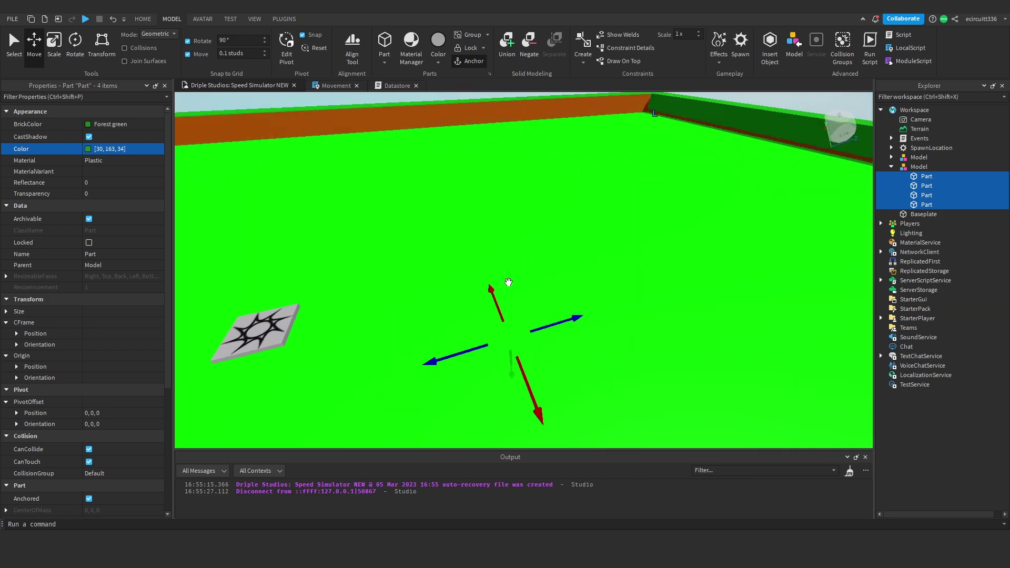
{"action": "key", "text": "s"}
{"action": "right_click_drag", "start_coordinate": [508, 282], "coordinate": [457, 153]}
{"action": "left_click", "coordinate": [917, 175]}
{"action": "left_click", "coordinate": [918, 167]}
{"action": "right_click_drag", "start_coordinate": [665, 163], "coordinate": [585, 149]}
{"action": "key", "text": "a"}
- Try to scale the height of the first green wall part and undo the attempt
{"action": "left_click", "coordinate": [924, 177]}
{"action": "key", "text": "w"}
{"action": "key", "text": "s"}
{"action": "left_click", "coordinate": [57, 45]}
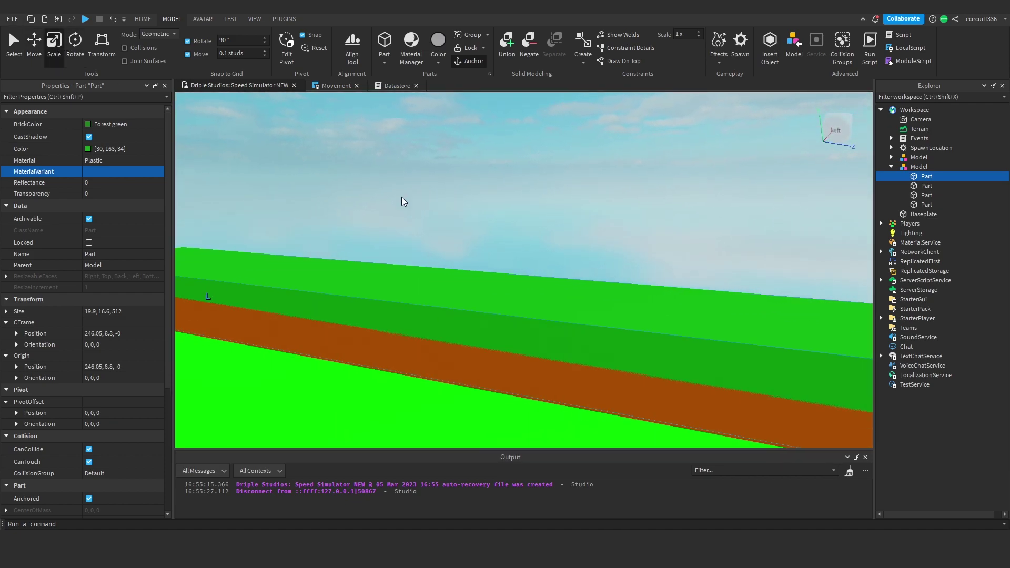
{"action": "right_click_drag", "start_coordinate": [460, 229], "coordinate": [461, 228]}
{"action": "key", "text": "s"}
{"action": "left_click_drag", "start_coordinate": [575, 253], "coordinate": [580, 223]}
{"action": "right_click_drag", "start_coordinate": [581, 223], "coordinate": [569, 246]}
{"action": "key", "text": "w"}
{"action": "right_click_drag", "start_coordinate": [510, 159], "coordinate": [514, 159]}
{"action": "key", "text": "ctrl+z"}
{"action": "key", "text": "s"}
{"action": "key", "text": "ctrl+z"}
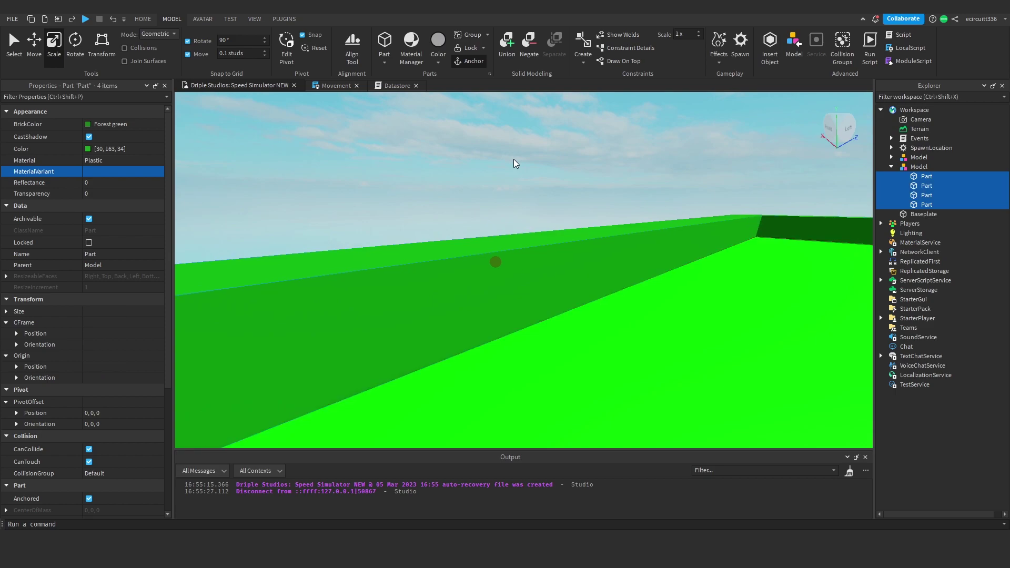
{"action": "key", "text": "ctrl+z"}
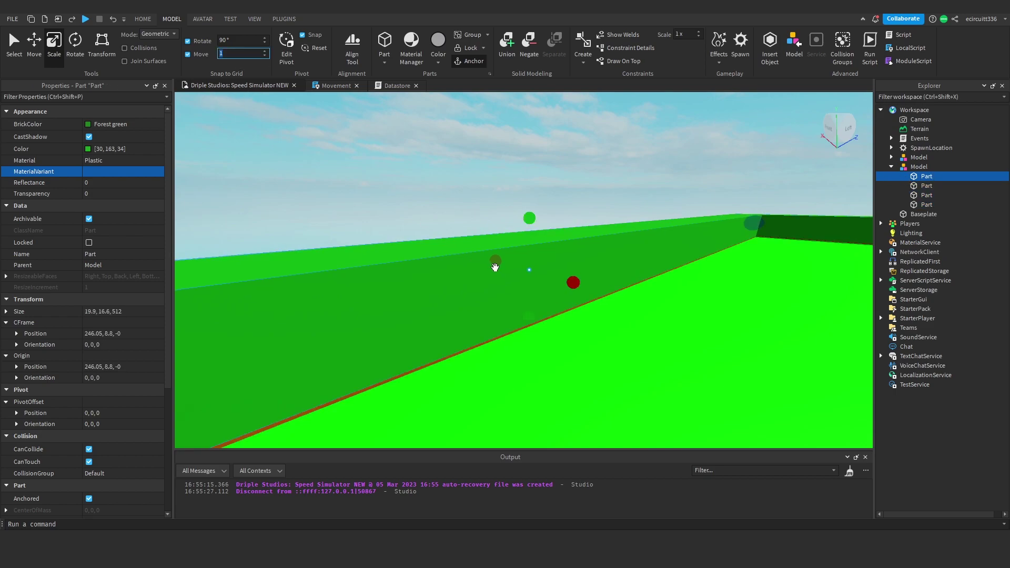
- Set move snapping to 1 stud and shrink the first green part from below to a 1.6-stud-high cap
{"action": "left_click_drag", "start_coordinate": [528, 313], "coordinate": [528, 280]}
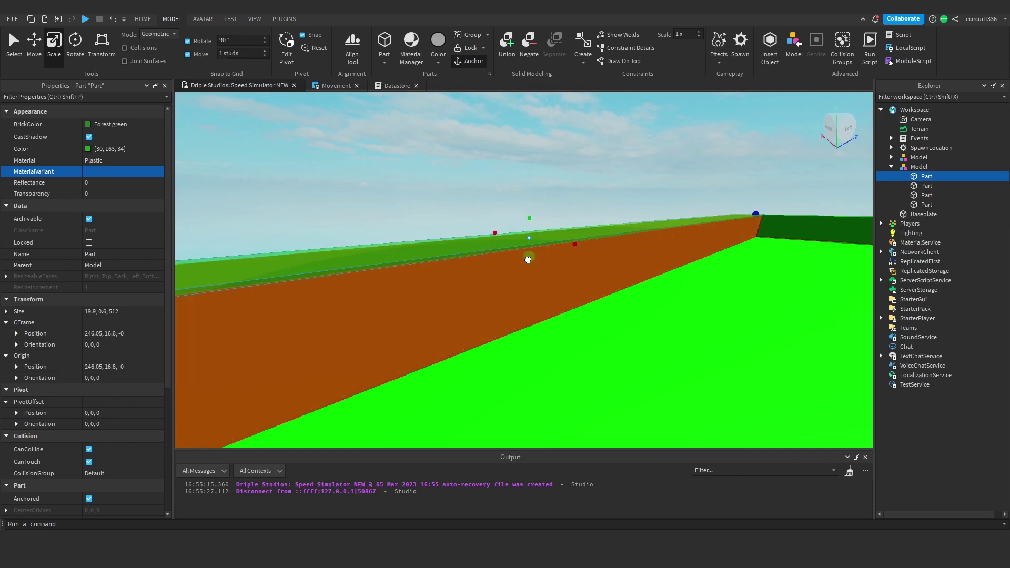
{"action": "key", "text": "a"}
{"action": "mouse_move", "coordinate": [533, 261]}
{"action": "right_mouse_down"}
{"action": "mouse_move", "coordinate": [527, 249]}
{"action": "mouse_move", "coordinate": [524, 293]}
{"action": "mouse_move", "coordinate": [539, 272]}
{"action": "right_mouse_up"}
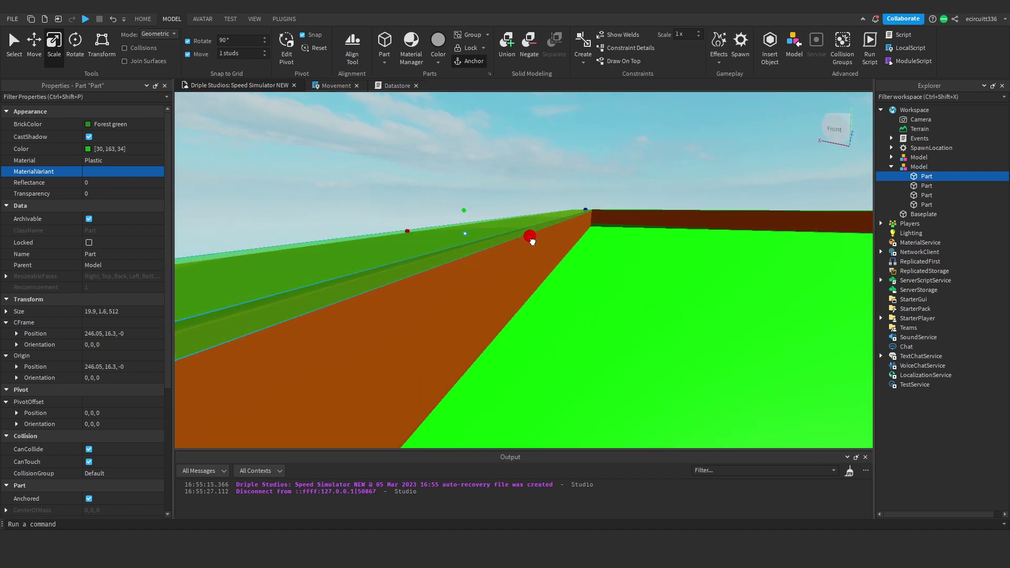
- Widen the first green cap equally on both sides so that it overhangs the brown wall beneath it
{"action": "left_click_drag", "start_coordinate": [535, 241], "coordinate": [539, 242], "text": "ctrl"}
{"action": "key", "text": "a"}
{"action": "key", "text": "e"}
{"action": "mouse_move", "coordinate": [538, 242]}
{"action": "right_mouse_down"}
{"action": "mouse_move", "coordinate": [544, 223]}
{"action": "mouse_move", "coordinate": [683, 288]}
{"action": "mouse_move", "coordinate": [578, 220]}
{"action": "mouse_move", "coordinate": [588, 221]}
{"action": "mouse_move", "coordinate": [568, 194]}
{"action": "mouse_move", "coordinate": [503, 270]}
{"action": "mouse_move", "coordinate": [528, 251]}
{"action": "right_mouse_up"}
{"action": "key", "text": "q"}
{"action": "key", "text": "d"}
{"action": "left_click", "coordinate": [466, 173]}
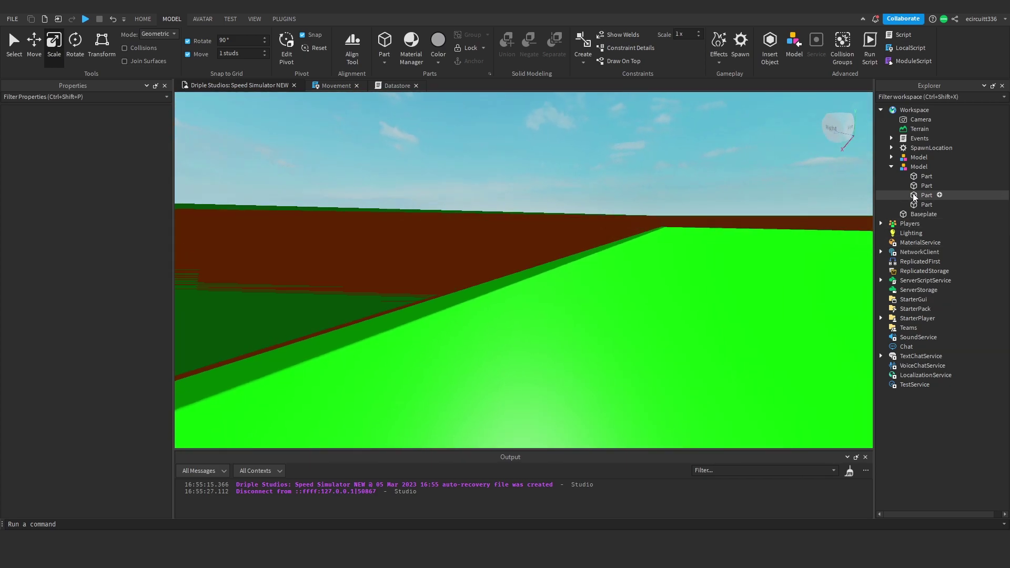
- Scale the second green wall part into an overhanging cap, 21.9 studs wide and 1.6 studs high
{"action": "left_click", "coordinate": [916, 187]}
{"action": "key", "text": "f"}
{"action": "right_click_drag", "start_coordinate": [738, 203], "coordinate": [574, 276]}
{"action": "scroll", "coordinate": [573, 275], "scroll_direction": "up", "scroll_amount": 10}
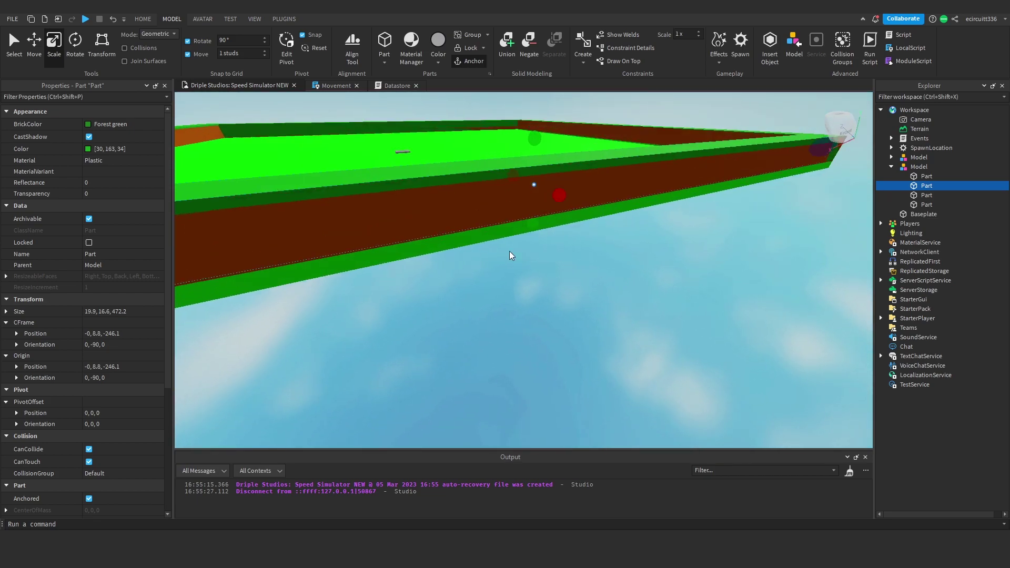
{"action": "left_click_drag", "start_coordinate": [552, 189], "coordinate": [552, 184]}
{"action": "right_click_drag", "start_coordinate": [551, 184], "coordinate": [501, 190]}
{"action": "left_click_drag", "start_coordinate": [264, 235], "coordinate": [265, 229]}
{"action": "right_click_drag", "start_coordinate": [379, 235], "coordinate": [380, 236]}
{"action": "left_click_drag", "start_coordinate": [445, 216], "coordinate": [443, 218]}
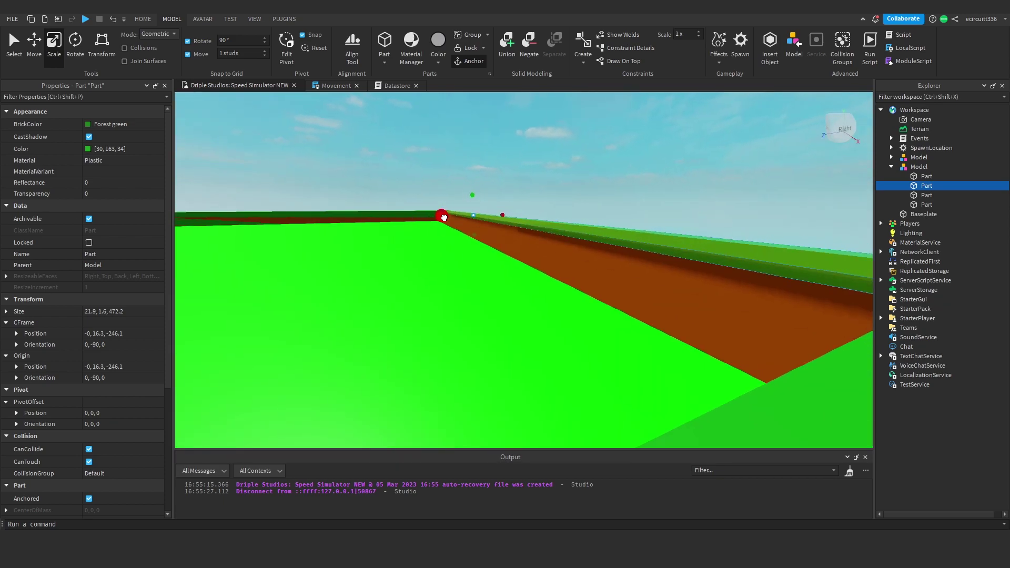
- Examine the corner where the green wall parts meet from several angles
{"action": "right_click_drag", "start_coordinate": [631, 243], "coordinate": [634, 188]}
{"action": "left_click", "coordinate": [640, 202]}
{"action": "key", "text": "s"}
{"action": "key", "text": "w"}
{"action": "key", "text": "a"}
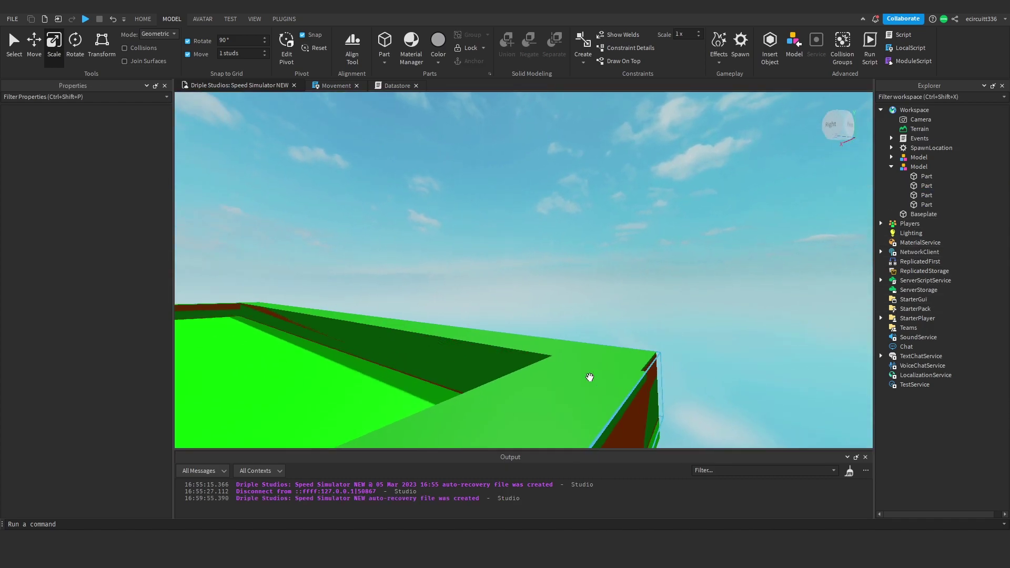
{"action": "right_click_drag", "start_coordinate": [590, 377], "coordinate": [589, 378]}
{"action": "key", "text": "d"}
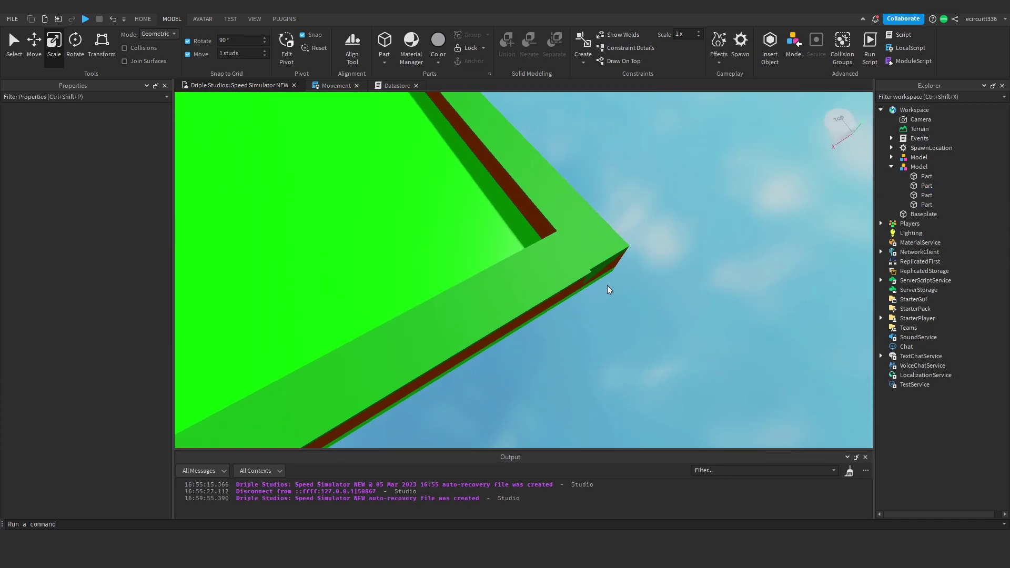
{"action": "right_click_drag", "start_coordinate": [546, 221], "coordinate": [702, 200]}
{"action": "key", "text": "w"}
{"action": "key", "text": "s"}
{"action": "key", "text": "s"}
- Shrink the third green wall part from below into a thin cap and widen it beyond the brown wall
{"action": "left_click", "coordinate": [917, 195]}
{"action": "key", "text": "w"}
{"action": "key", "text": "w"}
{"action": "key", "text": "a"}
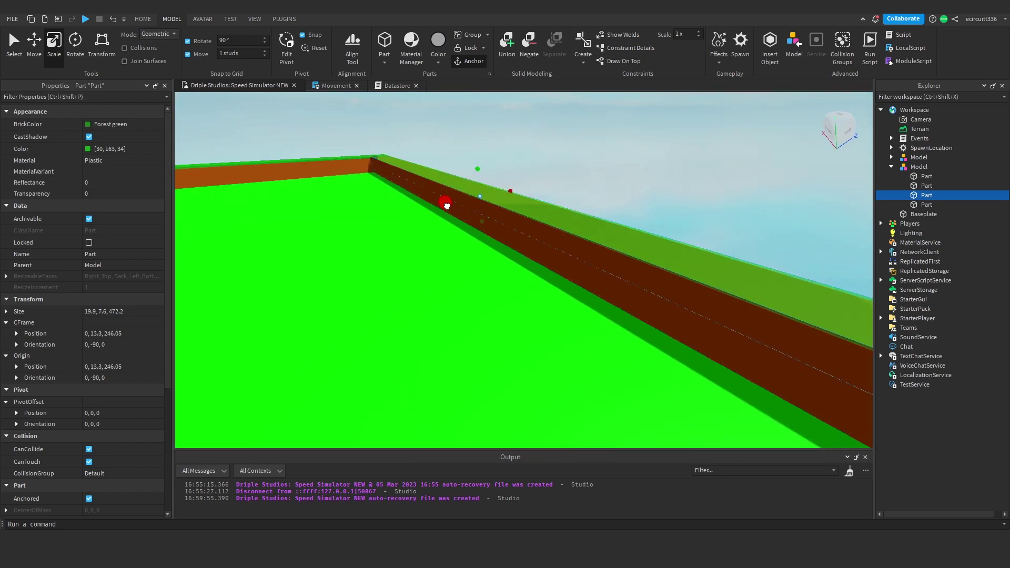
{"action": "left_click_drag", "start_coordinate": [446, 205], "coordinate": [485, 213]}
{"action": "right_click_drag", "start_coordinate": [484, 213], "coordinate": [489, 212]}
- Scale the fourth green wall part into a matching thin, overhanging cap on the remaining brown wall
{"action": "key", "text": "w"}
{"action": "key", "text": "a"}
{"action": "key", "text": "w"}
{"action": "right_click_drag", "start_coordinate": [601, 194], "coordinate": [697, 201]}
{"action": "key", "text": "w"}
{"action": "key", "text": "d"}
{"action": "left_click", "coordinate": [520, 216]}
{"action": "left_click", "coordinate": [582, 193]}
{"action": "right_click_drag", "start_coordinate": [582, 194], "coordinate": [583, 198]}
{"action": "key", "text": "w"}
{"action": "key", "text": "s"}
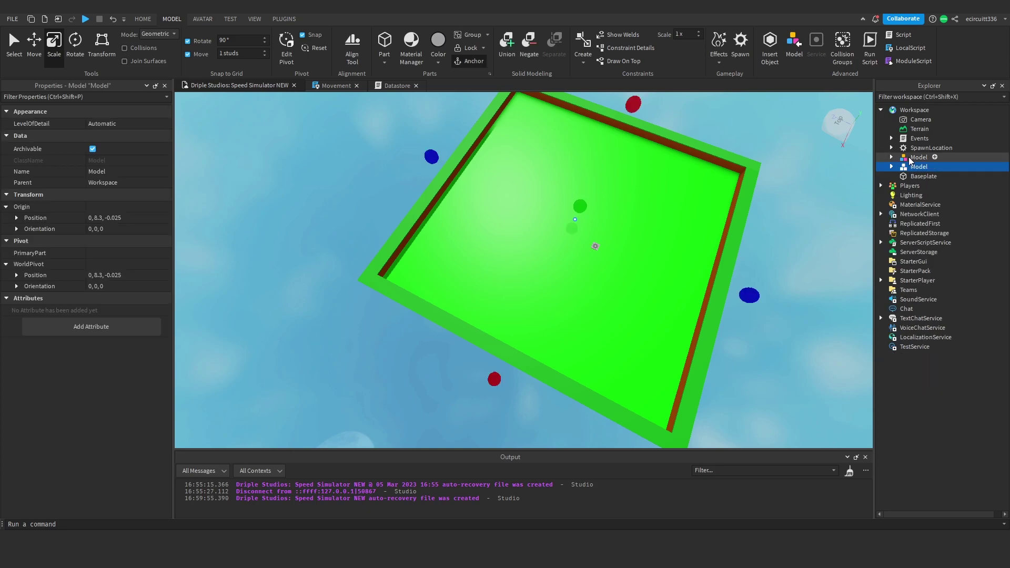
- Group the two wall models and the Baseplate into a single model
{"action": "left_click", "coordinate": [923, 177], "text": "ctrl"}
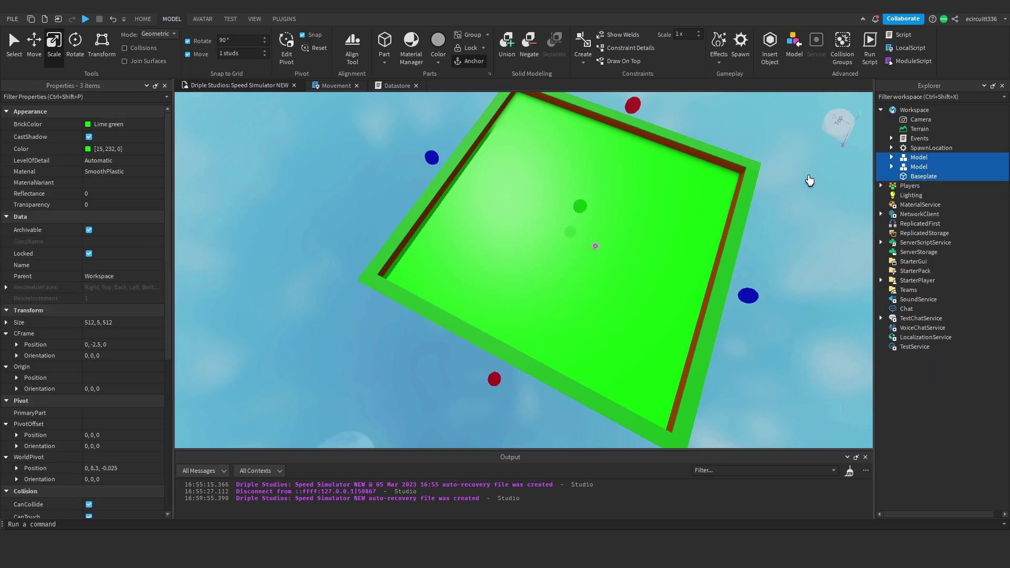
{"action": "key", "text": "ctrl+g"}
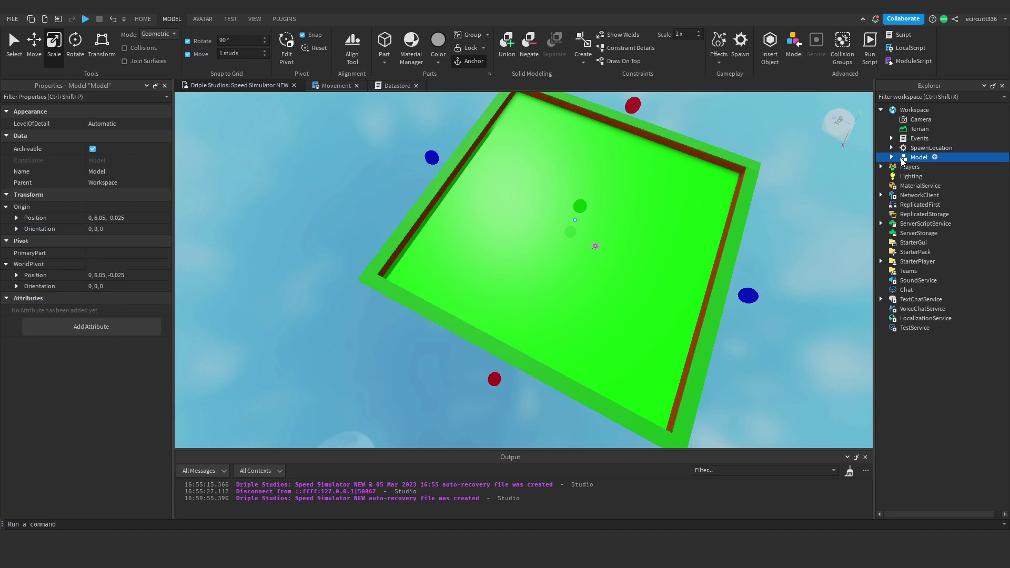
{"action": "right_click_drag", "start_coordinate": [701, 152], "coordinate": [701, 153]}
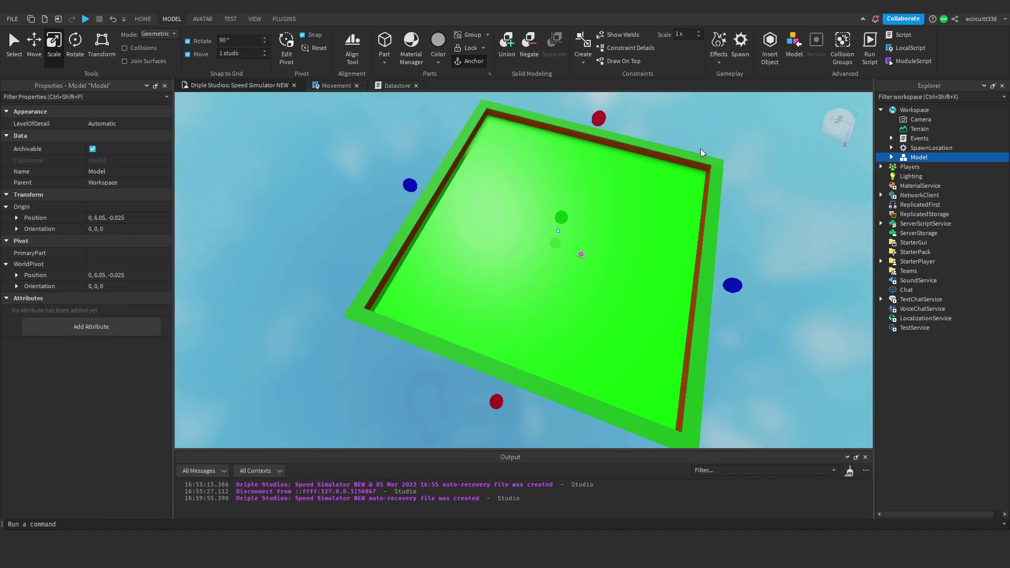
- Rename the grouped map model as IslandOne
{"action": "right_click", "coordinate": [922, 157]}
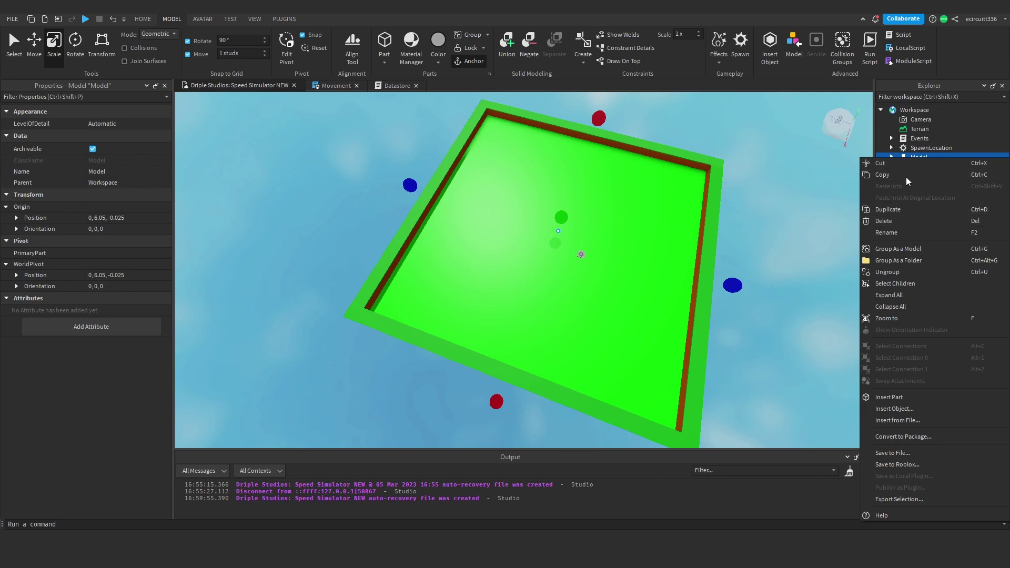
{"action": "left_click", "coordinate": [898, 233]}
{"action": "type", "text": "IslandOne"}
{"action": "key", "text": "Return"}
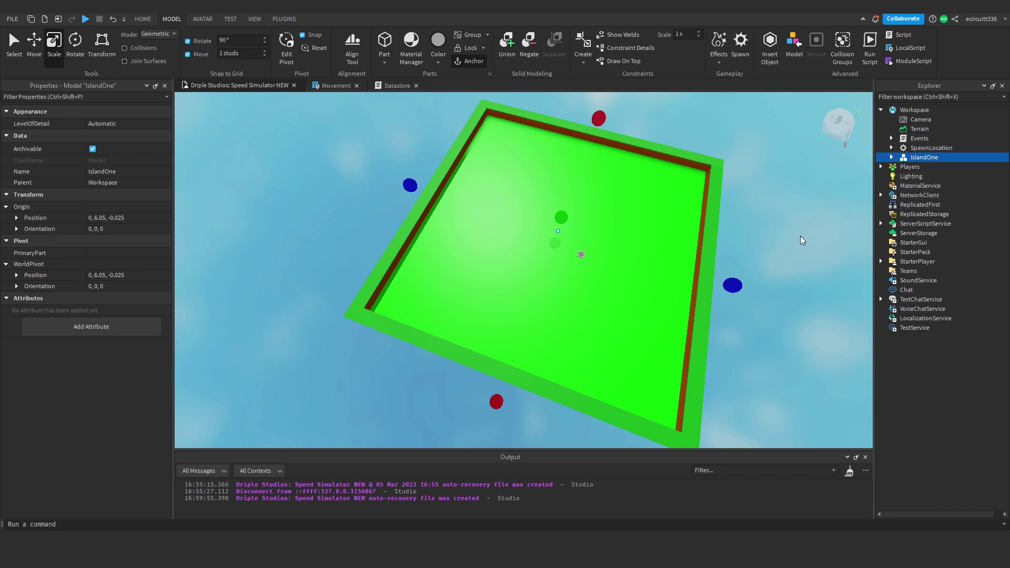
- Duplicate the SpawnLocation on the baseplate five times
{"action": "key", "text": "w"}
{"action": "right_click_drag", "start_coordinate": [704, 212], "coordinate": [715, 207]}
{"action": "left_click", "coordinate": [753, 178]}
{"action": "mouse_move", "coordinate": [753, 178]}
{"action": "right_mouse_down"}
{"action": "mouse_move", "coordinate": [532, 156]}
{"action": "mouse_move", "coordinate": [544, 289]}
{"action": "mouse_move", "coordinate": [520, 226]}
{"action": "mouse_move", "coordinate": [460, 261]}
{"action": "mouse_move", "coordinate": [331, 213]}
{"action": "mouse_move", "coordinate": [386, 221]}
{"action": "mouse_move", "coordinate": [507, 208]}
{"action": "mouse_move", "coordinate": [494, 205]}
{"action": "mouse_move", "coordinate": [602, 338]}
{"action": "mouse_move", "coordinate": [642, 278]}
{"action": "mouse_move", "coordinate": [788, 179]}
{"action": "mouse_move", "coordinate": [738, 180]}
{"action": "right_mouse_up"}
{"action": "key", "text": "w"}
{"action": "key", "text": "w"}
{"action": "left_click", "coordinate": [610, 327]}
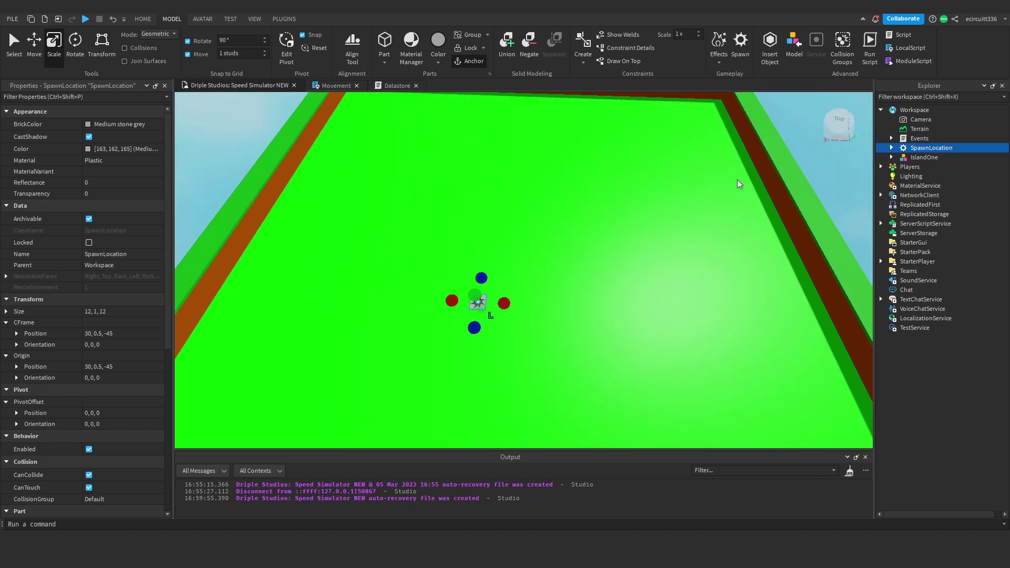
{"action": "key", "text": "ctrl+d"}
{"action": "key", "text": "ctrl+d"}
{"action": "key", "text": "ctrl+d"}
{"action": "key", "text": "ctrl+d"}
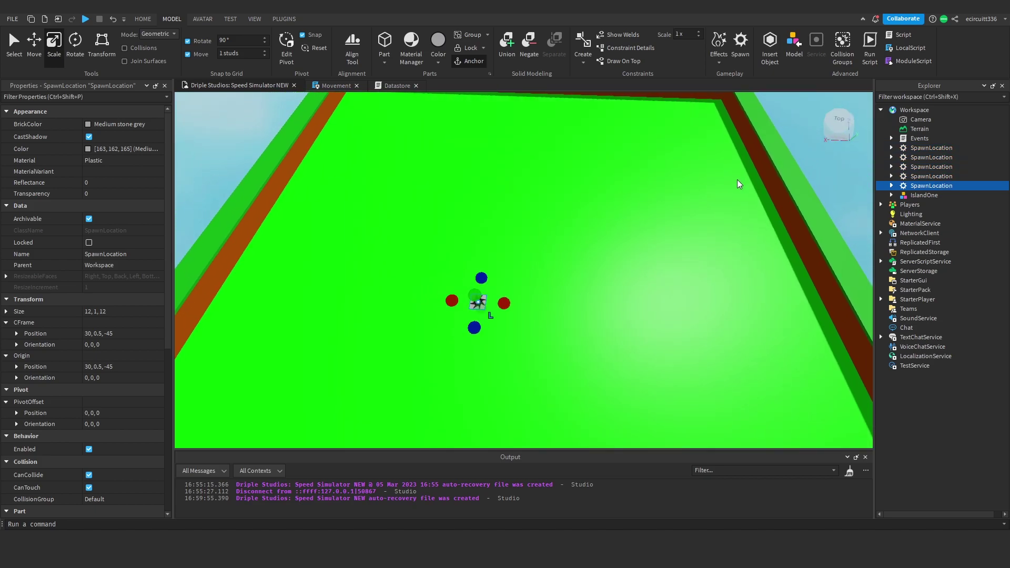
{"action": "key", "text": "ctrl+d"}
- Delete the Decal from each of the six SpawnLocations
{"action": "right_click_drag", "start_coordinate": [737, 179], "coordinate": [760, 178]}
{"action": "scroll", "coordinate": [658, 210], "scroll_direction": "up", "scroll_amount": 3}
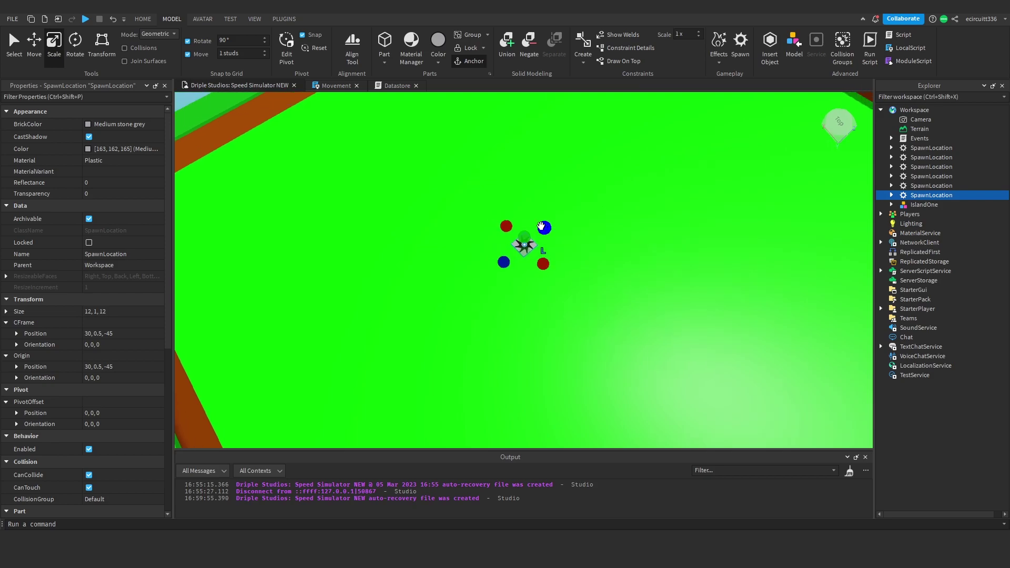
{"action": "right_click_drag", "start_coordinate": [542, 227], "coordinate": [527, 214]}
{"action": "left_click", "coordinate": [893, 148]}
{"action": "left_click", "coordinate": [909, 157]}
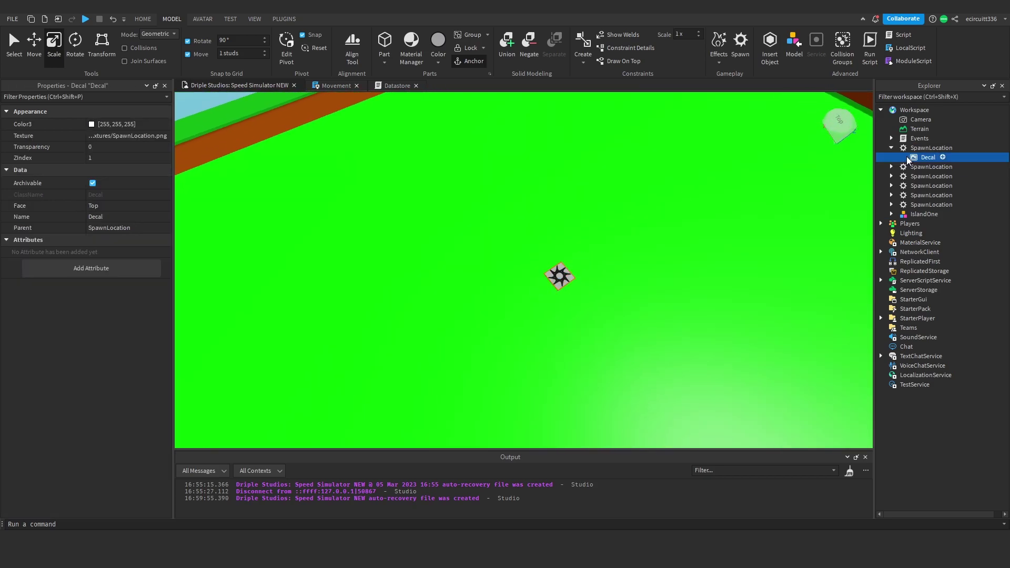
{"action": "key", "text": "Delete"}
{"action": "left_click", "coordinate": [891, 157]}
{"action": "left_click", "coordinate": [910, 169]}
{"action": "left_click", "coordinate": [891, 167]}
{"action": "left_click", "coordinate": [891, 178]}
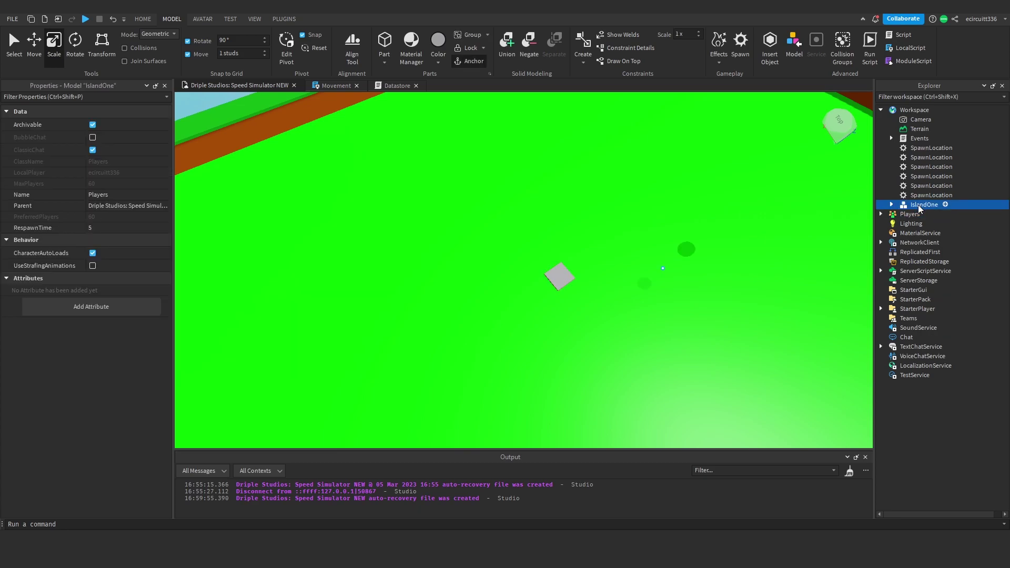
- Move the overlapping SpawnLocations to one stack beside the border wall, at about X 86, Z -211
{"action": "right_click_drag", "start_coordinate": [542, 129], "coordinate": [552, 131]}
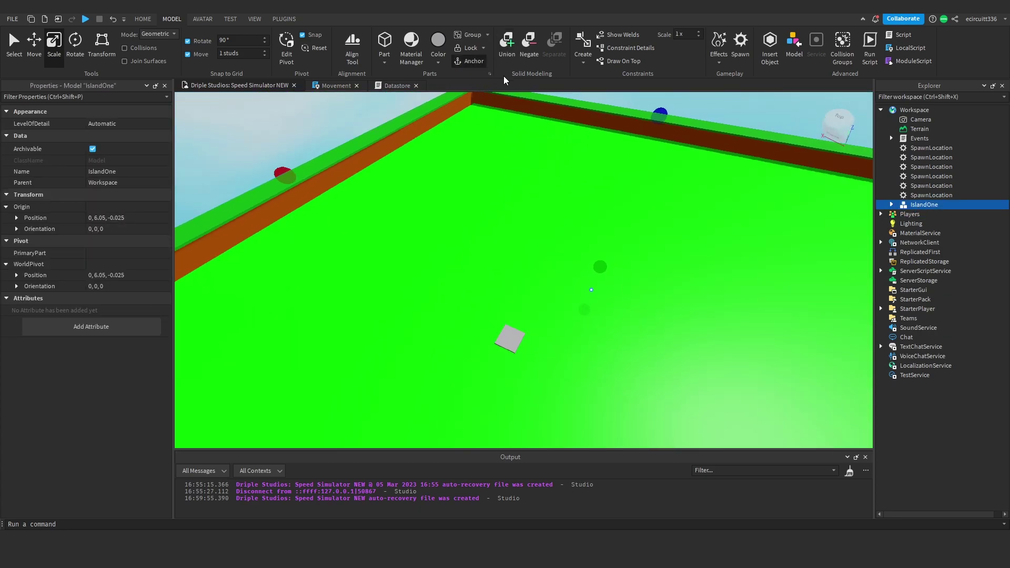
{"action": "left_click", "coordinate": [907, 196]}
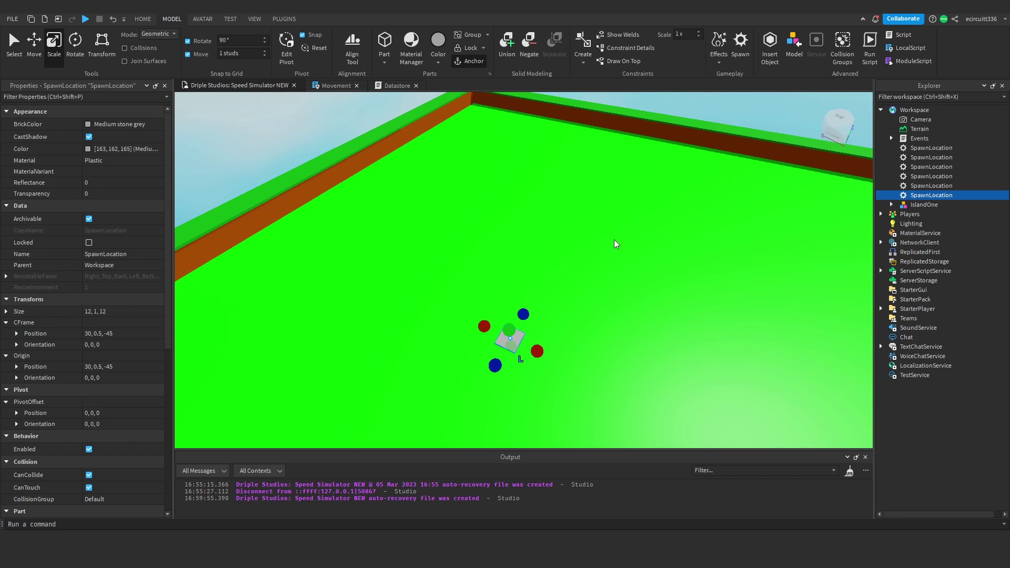
{"action": "right_click_drag", "start_coordinate": [600, 249], "coordinate": [596, 328]}
{"action": "left_click_drag", "start_coordinate": [577, 314], "coordinate": [514, 318]}
{"action": "right_click_drag", "start_coordinate": [522, 278], "coordinate": [585, 280]}
{"action": "left_click_drag", "start_coordinate": [602, 281], "coordinate": [551, 237]}
{"action": "right_click_drag", "start_coordinate": [551, 237], "coordinate": [484, 332]}
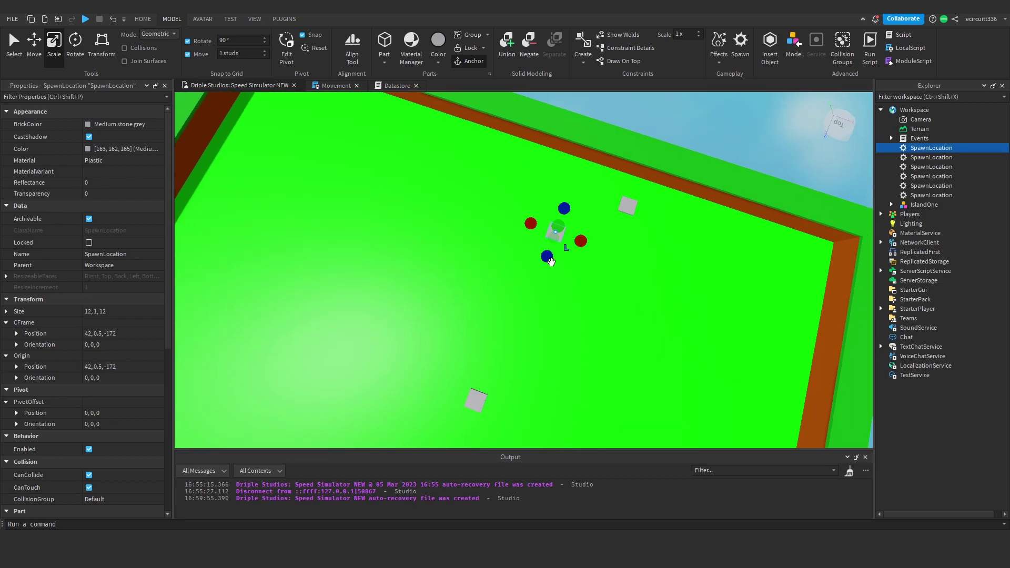
{"action": "left_click_drag", "start_coordinate": [475, 408], "coordinate": [635, 275]}
{"action": "right_click_drag", "start_coordinate": [635, 275], "coordinate": [560, 278]}
{"action": "left_click_drag", "start_coordinate": [560, 278], "coordinate": [698, 308]}
{"action": "key", "text": "d"}
{"action": "key", "text": "s"}
- Set the move increment to 50 studs and spread the stacked SpawnLocations in a row along the wall at that spacing
{"action": "left_click", "coordinate": [42, 45]}
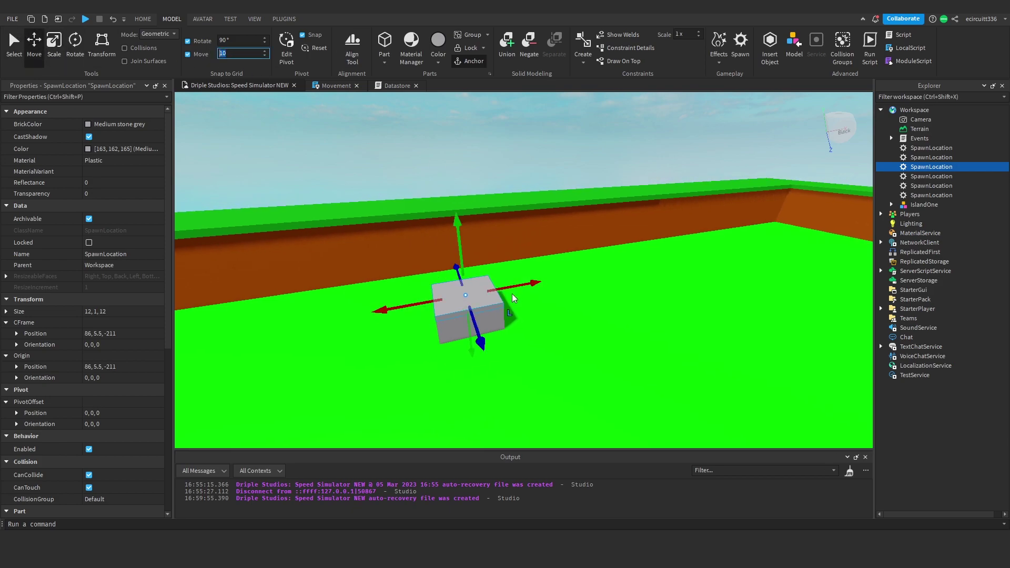
{"action": "right_click_drag", "start_coordinate": [514, 299], "coordinate": [627, 335]}
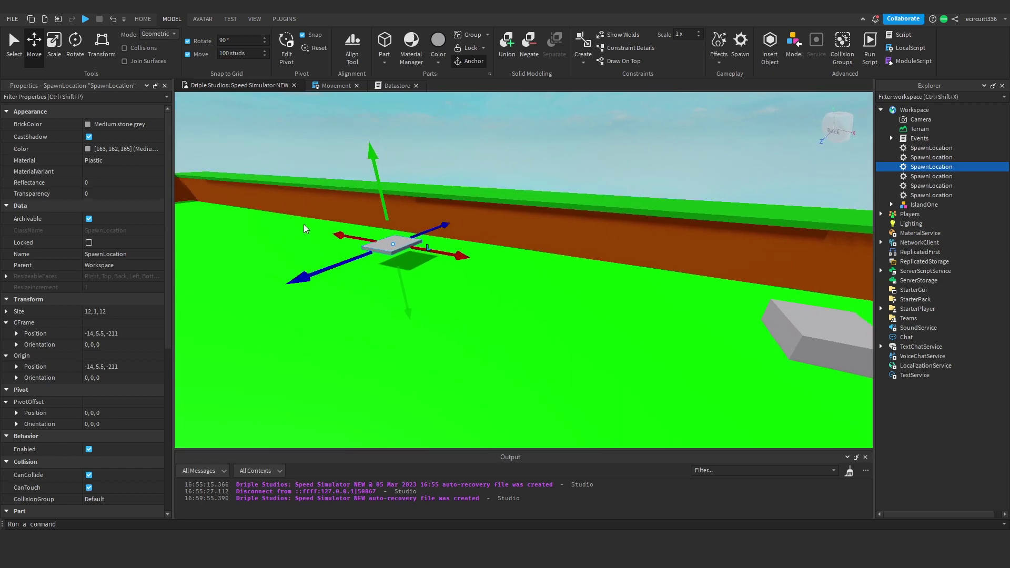
{"action": "key", "text": "ctrl+z"}
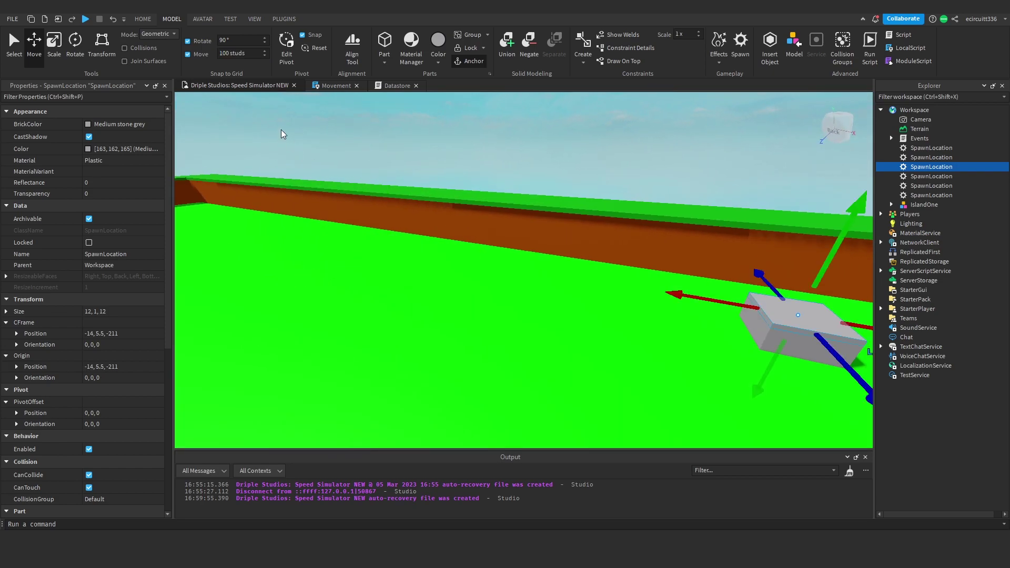
{"action": "right_click_drag", "start_coordinate": [523, 160], "coordinate": [558, 168]}
{"action": "left_click", "coordinate": [561, 251]}
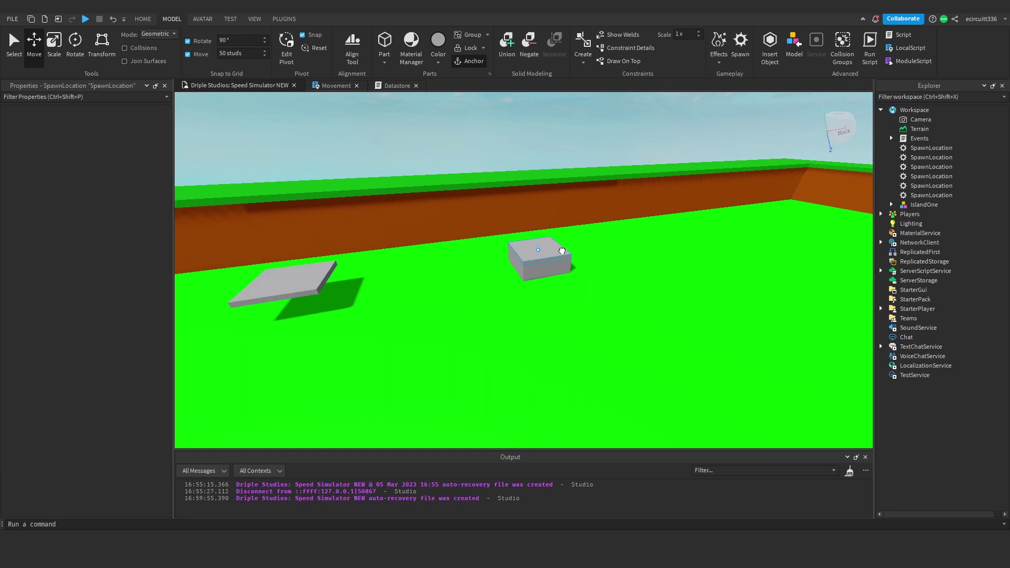
{"action": "key", "text": "s"}
{"action": "right_click_drag", "start_coordinate": [187, 269], "coordinate": [664, 283]}
{"action": "left_click_drag", "start_coordinate": [659, 278], "coordinate": [478, 266]}
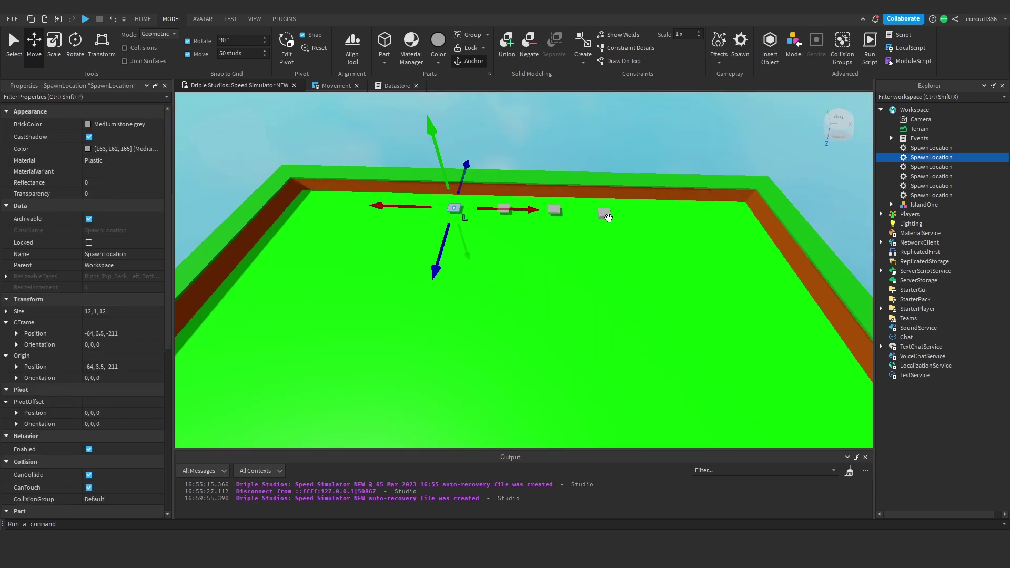
{"action": "left_click", "coordinate": [609, 217]}
{"action": "left_click_drag", "start_coordinate": [641, 211], "coordinate": [437, 209]}
- Disable move snapping, enable collisions and lower the raised SpawnLocations in the row onto the baseplate
{"action": "left_click", "coordinate": [547, 211]}
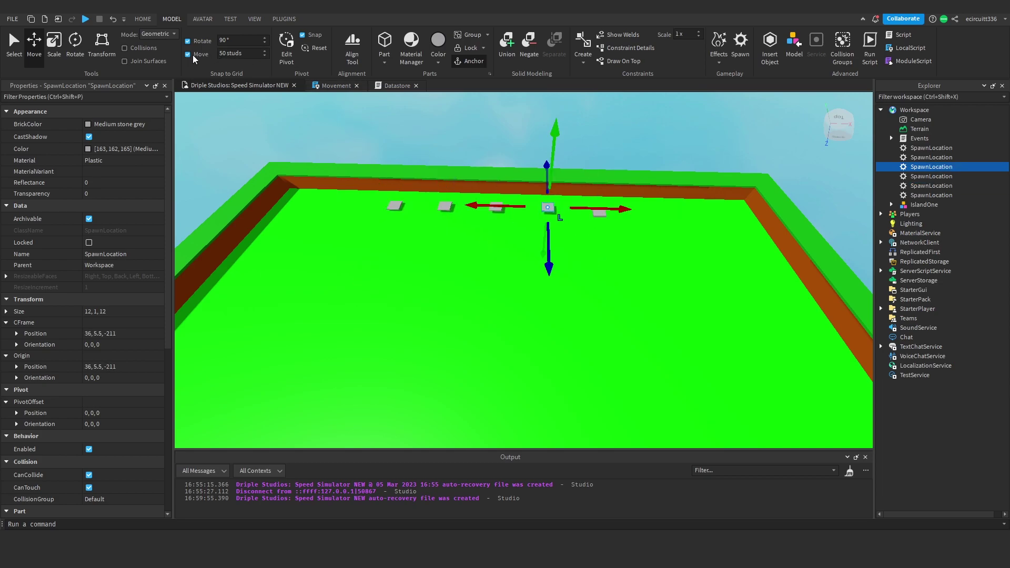
{"action": "key", "text": "alt+l"}
{"action": "left_click_drag", "start_coordinate": [549, 159], "coordinate": [562, 169]}
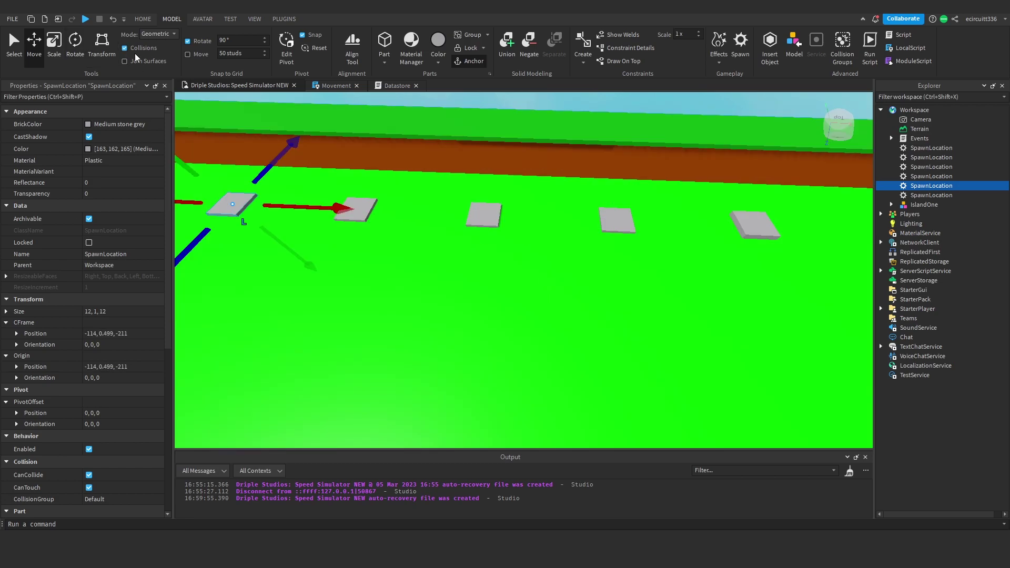
- Turn collisions off and move the upper of the two overlapping end SpawnLocations 50 studs outward to extend the row
{"action": "left_click", "coordinate": [131, 51]}
{"action": "right_click_drag", "start_coordinate": [612, 258], "coordinate": [707, 247]}
{"action": "left_click", "coordinate": [724, 226], "text": "ctrl"}
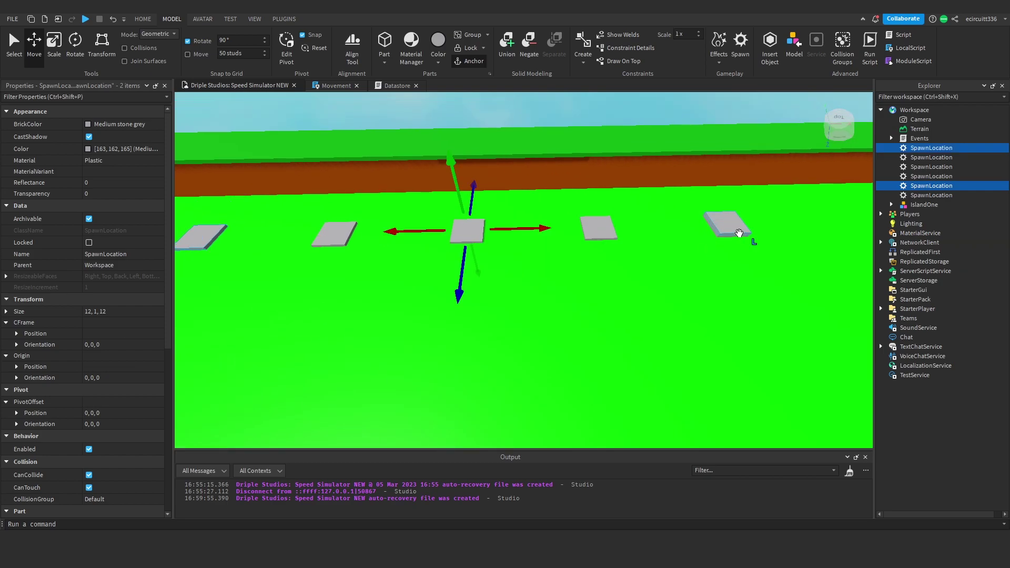
{"action": "left_click", "coordinate": [931, 186]}
{"action": "left_click", "coordinate": [942, 195]}
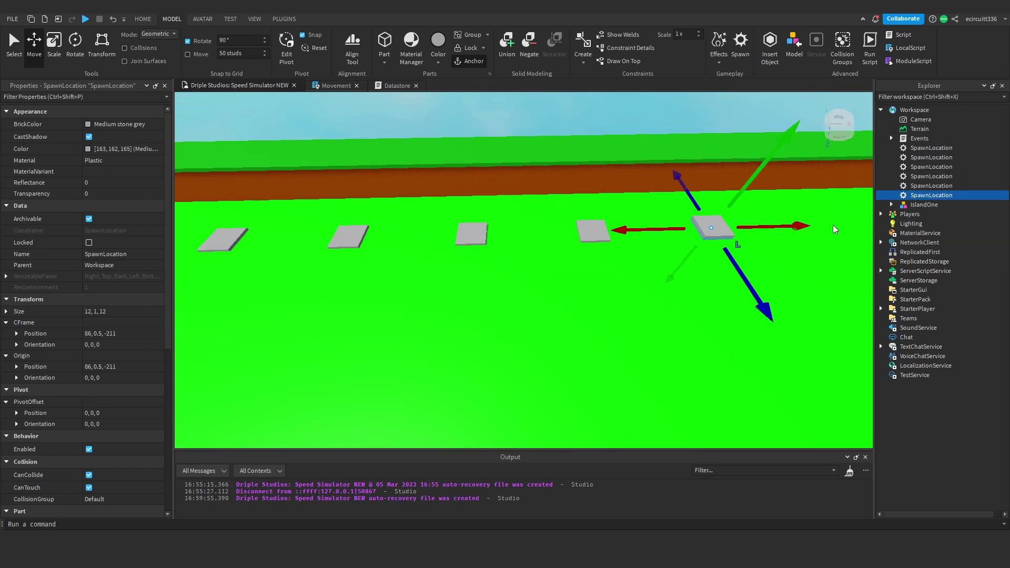
{"action": "right_click_drag", "start_coordinate": [825, 230], "coordinate": [700, 223]}
{"action": "left_click", "coordinate": [626, 221]}
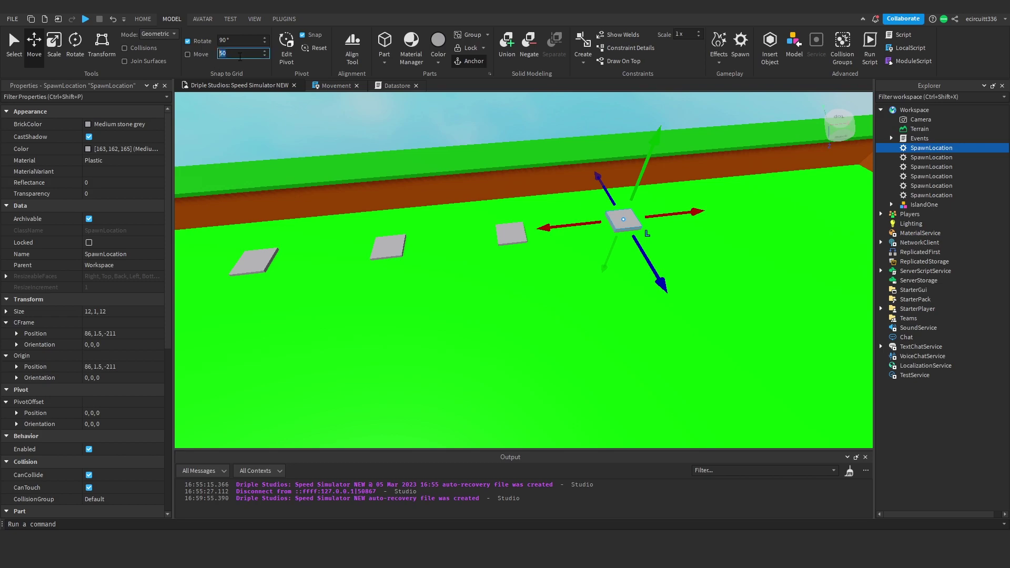
{"action": "left_click_drag", "start_coordinate": [697, 212], "coordinate": [800, 201]}
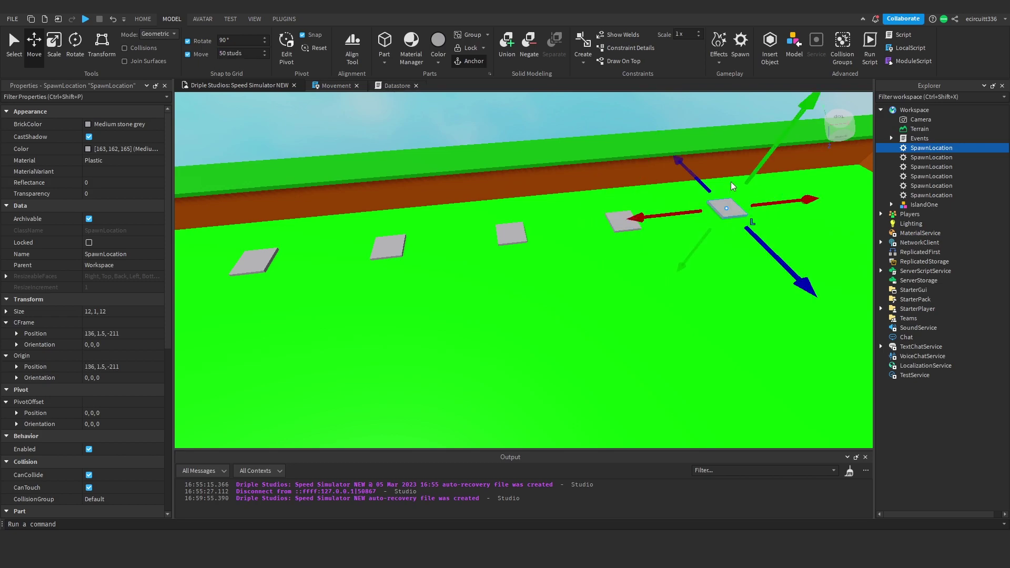
- Turn collisions back on and lower the outermost SpawnLocation onto the baseplate
{"action": "left_click", "coordinate": [135, 50]}
{"action": "left_click_drag", "start_coordinate": [772, 162], "coordinate": [769, 170]}
{"action": "key", "text": "s"}
{"action": "right_click_drag", "start_coordinate": [763, 169], "coordinate": [737, 165]}
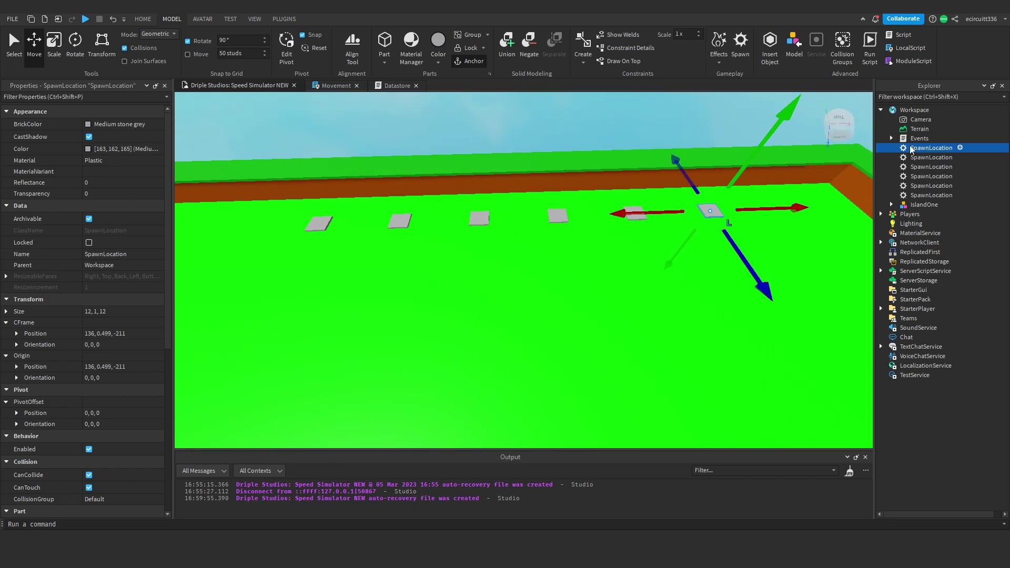
- Check the spawn row from the top view and group all six SpawnLocations into one model
{"action": "left_click", "coordinate": [929, 198]}
{"action": "key", "text": "s"}
{"action": "right_click_drag", "start_coordinate": [749, 199], "coordinate": [682, 211]}
{"action": "left_click", "coordinate": [922, 149], "text": "shift"}
{"action": "key", "text": "s"}
{"action": "left_click", "coordinate": [841, 132]}
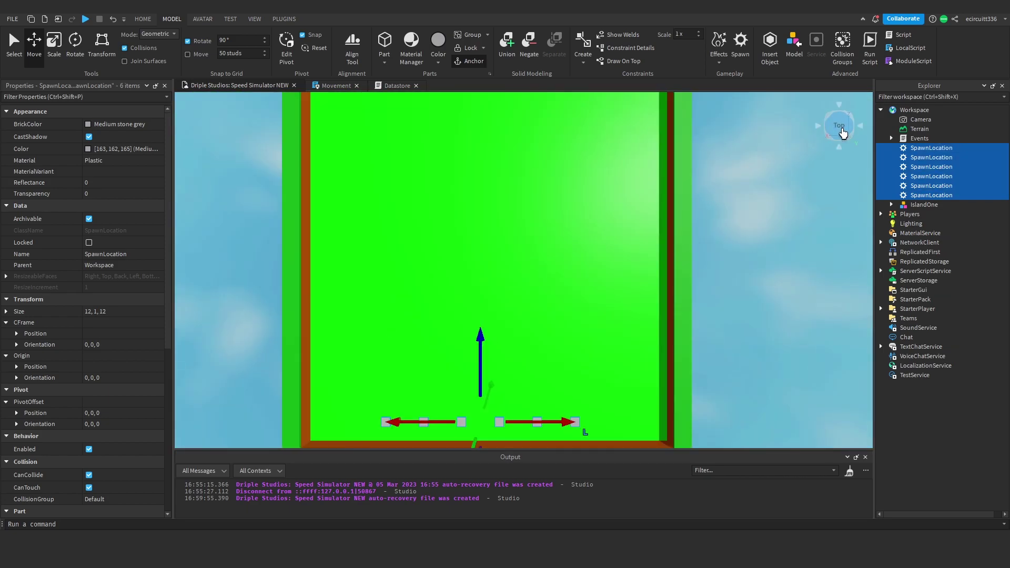
{"action": "left_click", "coordinate": [787, 318]}
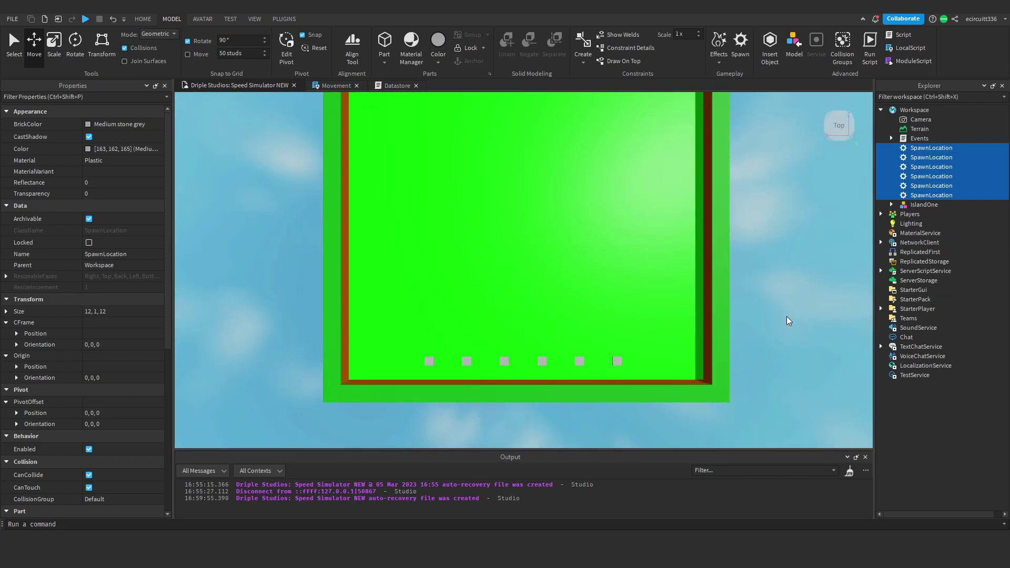
{"action": "left_click", "coordinate": [921, 194]}
{"action": "left_click", "coordinate": [924, 149], "text": "shift"}
{"action": "key", "text": "ctrl+g"}
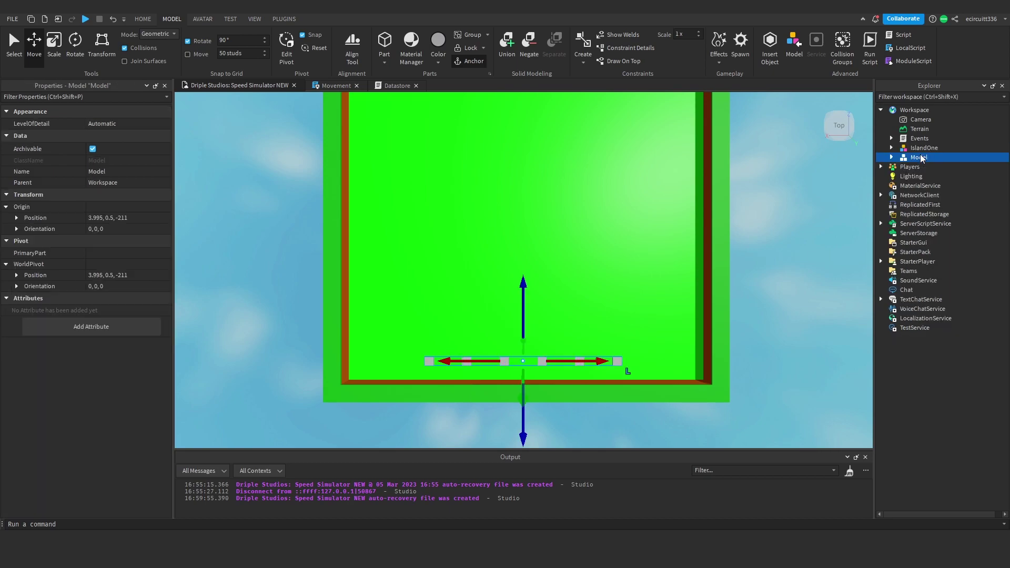
- Rename the model containing the SpawnLocations as Spawn
{"action": "right_click", "coordinate": [920, 157]}
{"action": "left_click", "coordinate": [911, 228]}
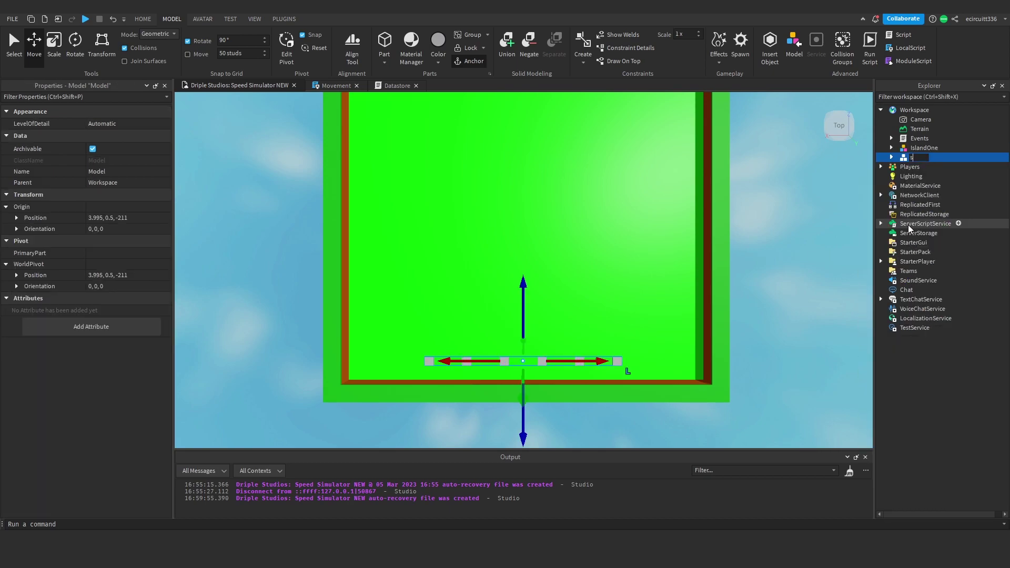
{"action": "type", "text": "sPAWN"}
{"action": "key", "text": "Return"}
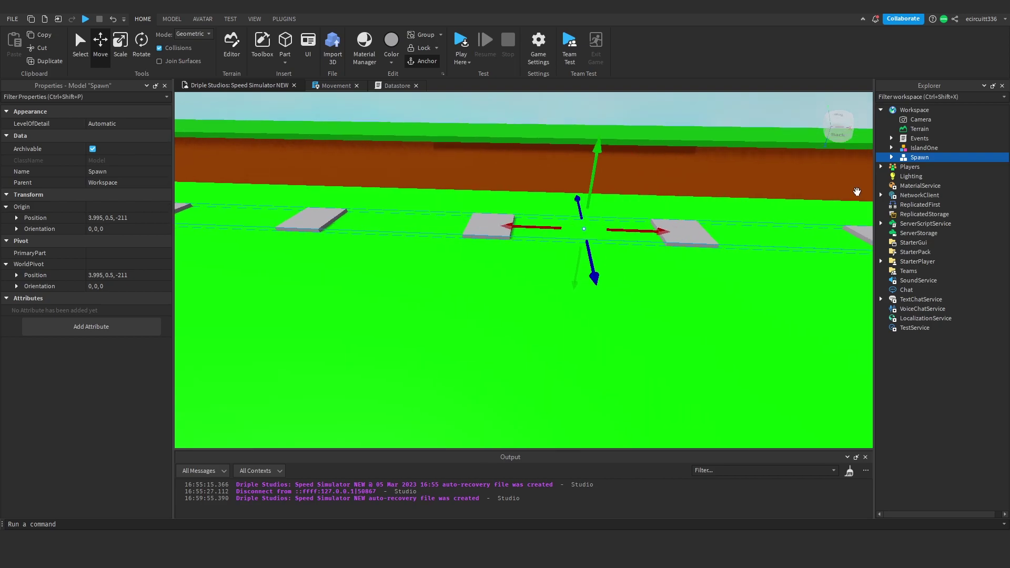
- Turn off CanCollide for all six SpawnLocations inside the Spawn model
{"action": "left_click", "coordinate": [891, 157]}
{"action": "left_click", "coordinate": [918, 168]}
{"action": "left_click", "coordinate": [924, 216], "text": "shift"}
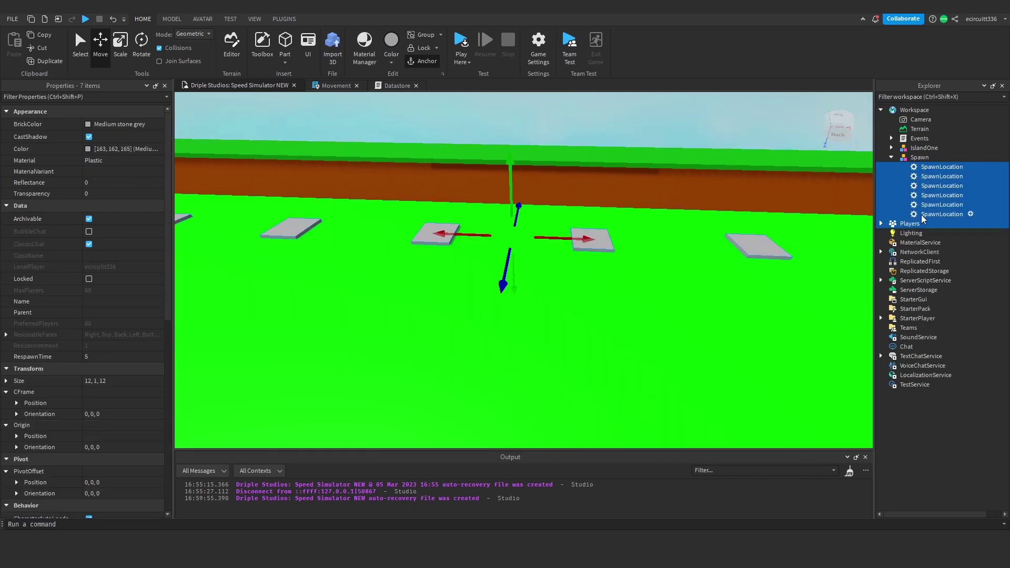
{"action": "left_click", "coordinate": [922, 216]}
{"action": "left_click", "coordinate": [922, 167], "text": "shift"}
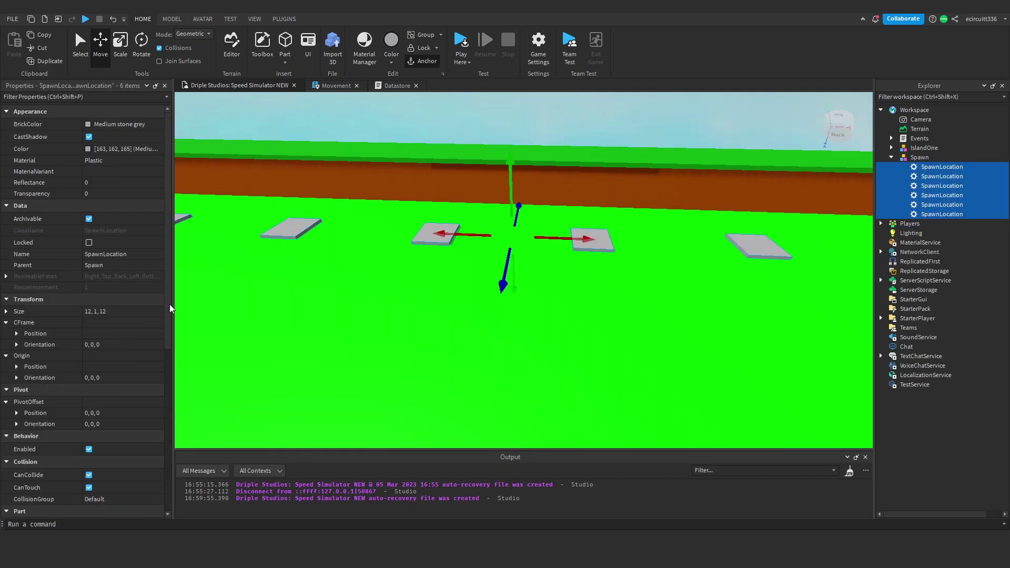
{"action": "left_click", "coordinate": [89, 475]}
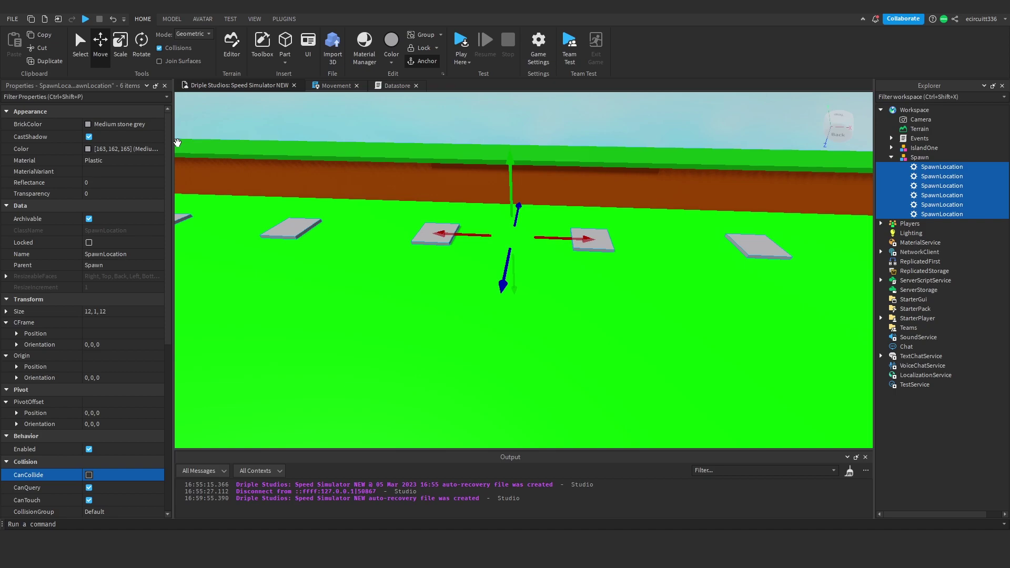
- Set the Transparency of the six SpawnLocations to 1 and clear the selection
{"action": "left_click", "coordinate": [105, 193]}
{"action": "type", "text": "1"}
{"action": "key", "text": "Return"}
{"action": "left_click", "coordinate": [489, 136]}
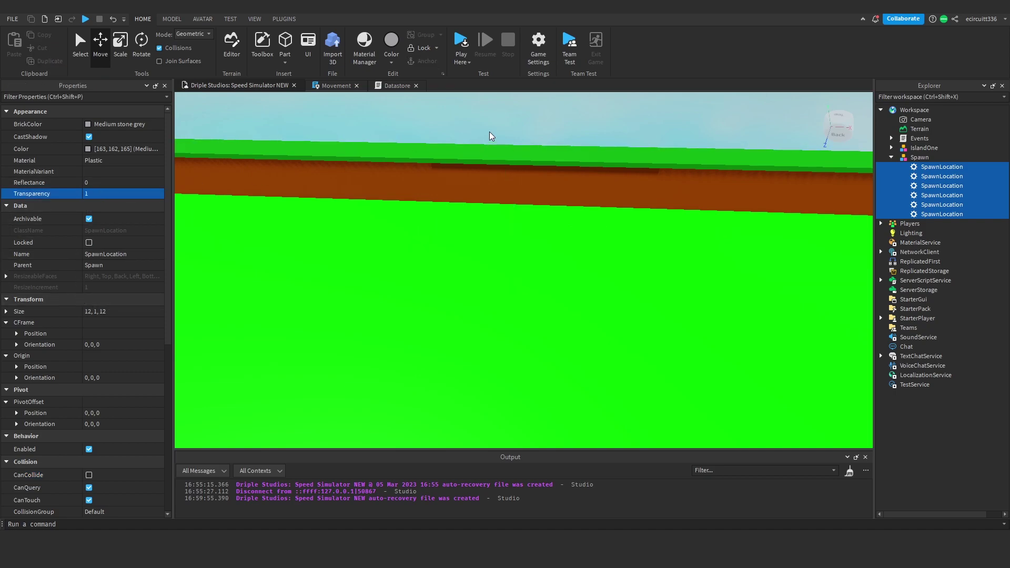
- Play-test the map, restarting the test once, and look around the walled baseplate with the character
{"action": "left_click", "coordinate": [230, 19]}
{"action": "key", "text": "F5"}
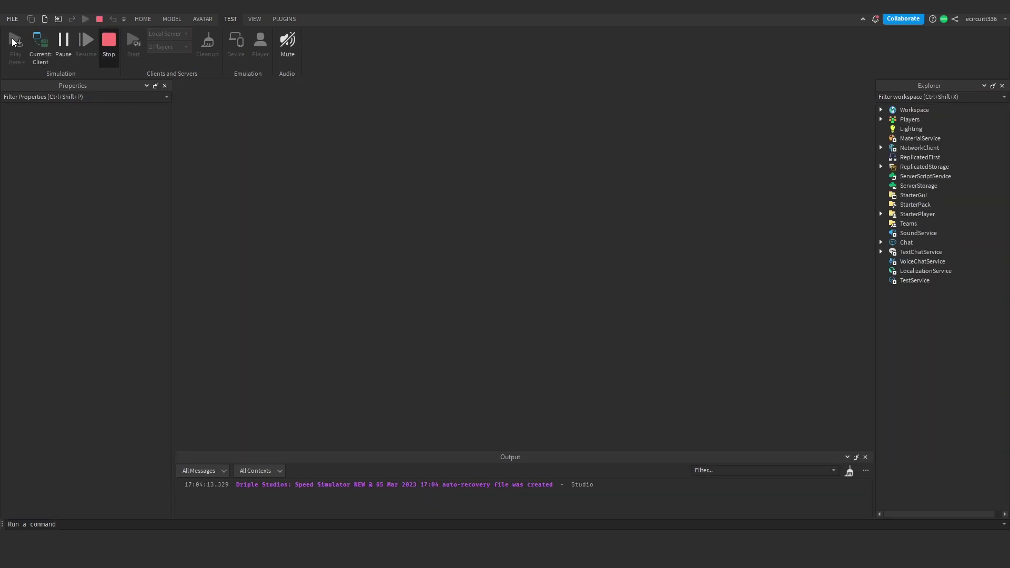
{"action": "left_click", "coordinate": [109, 42]}
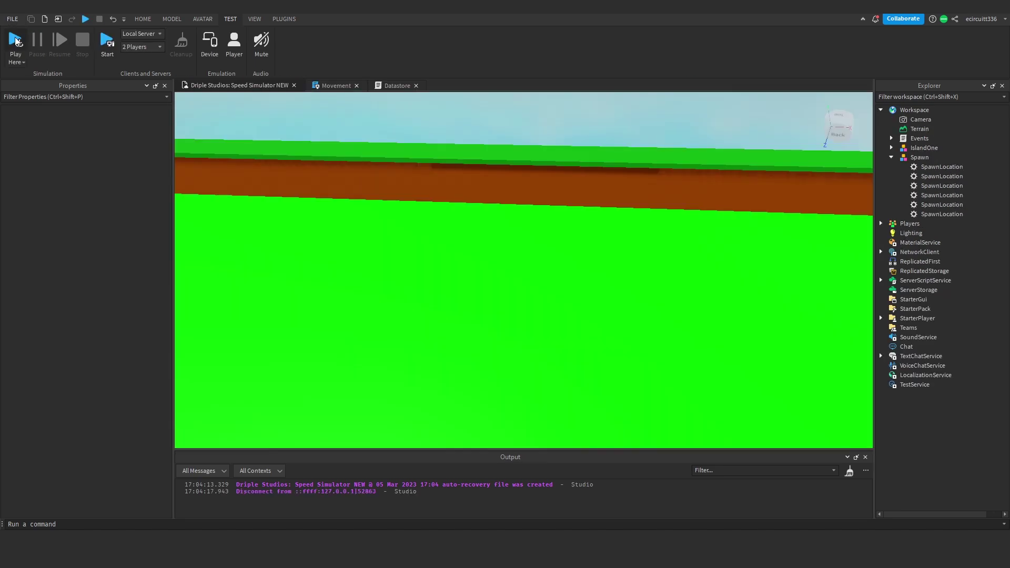
{"action": "left_click", "coordinate": [16, 40]}
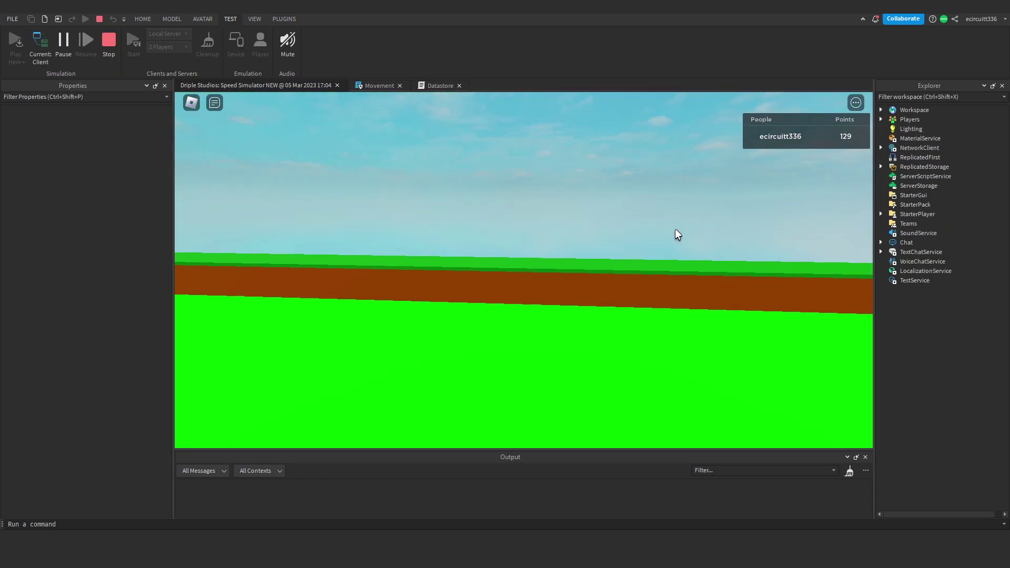
{"action": "key", "text": "a"}
{"action": "right_click_drag", "start_coordinate": [671, 267], "coordinate": [668, 266]}
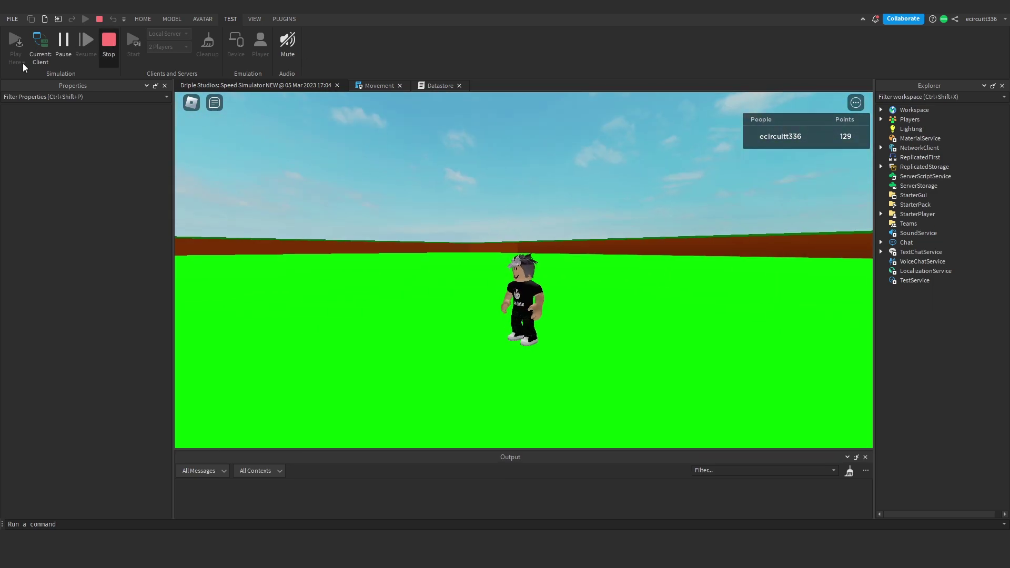
- Run the play-test again and view the spawned character and the surrounding walled island from high above
{"action": "left_click", "coordinate": [22, 42]}
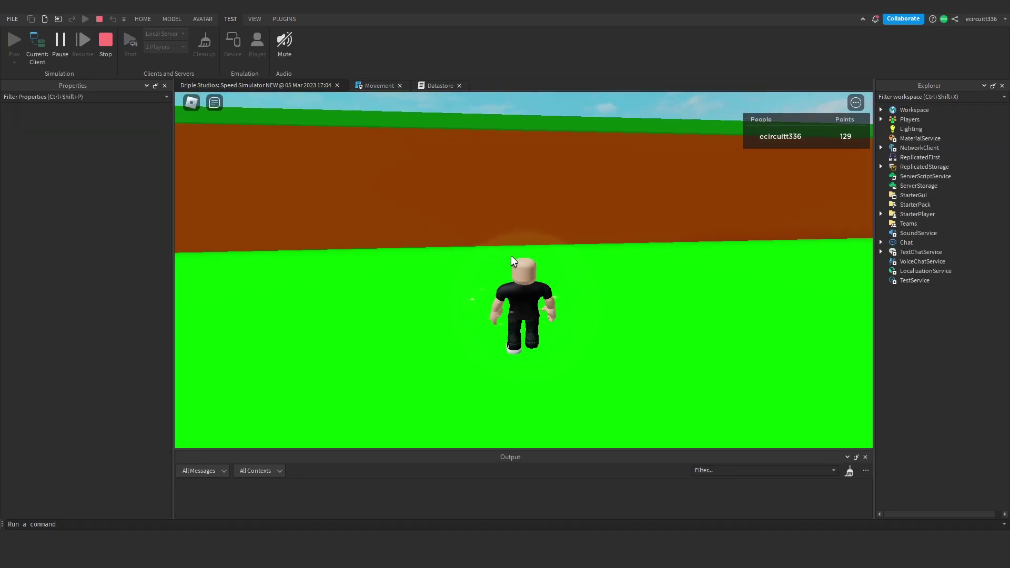
{"action": "scroll", "coordinate": [512, 257], "scroll_direction": "down", "scroll_amount": 10}
{"action": "right_click_drag", "start_coordinate": [511, 257], "coordinate": [511, 250]}
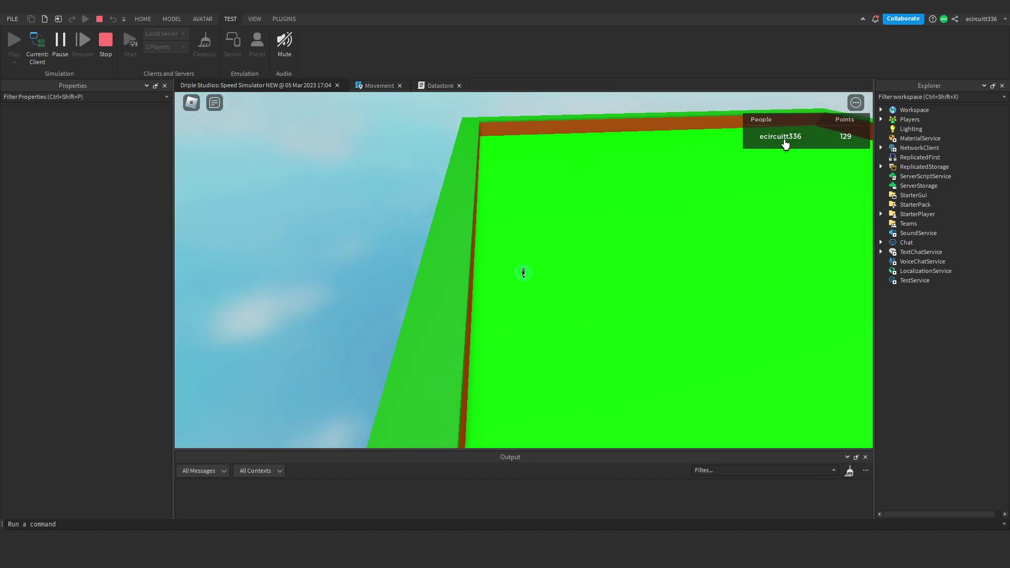
- Select the third SpawnLocation in the Workspace's Spawn model during the test and compare its position with the character's
{"action": "left_click", "coordinate": [881, 109]}
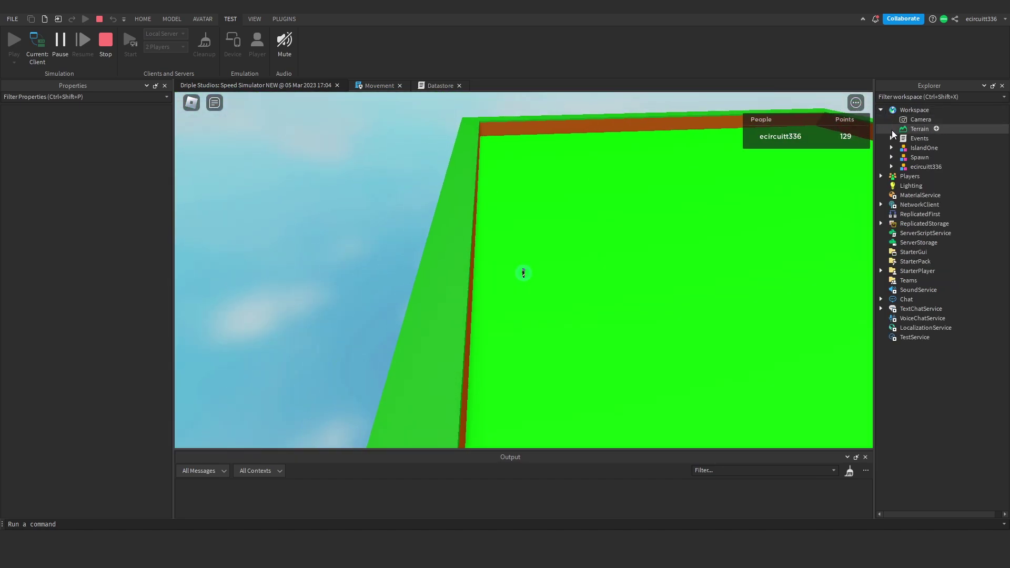
{"action": "left_click", "coordinate": [892, 157]}
{"action": "left_click", "coordinate": [941, 186]}
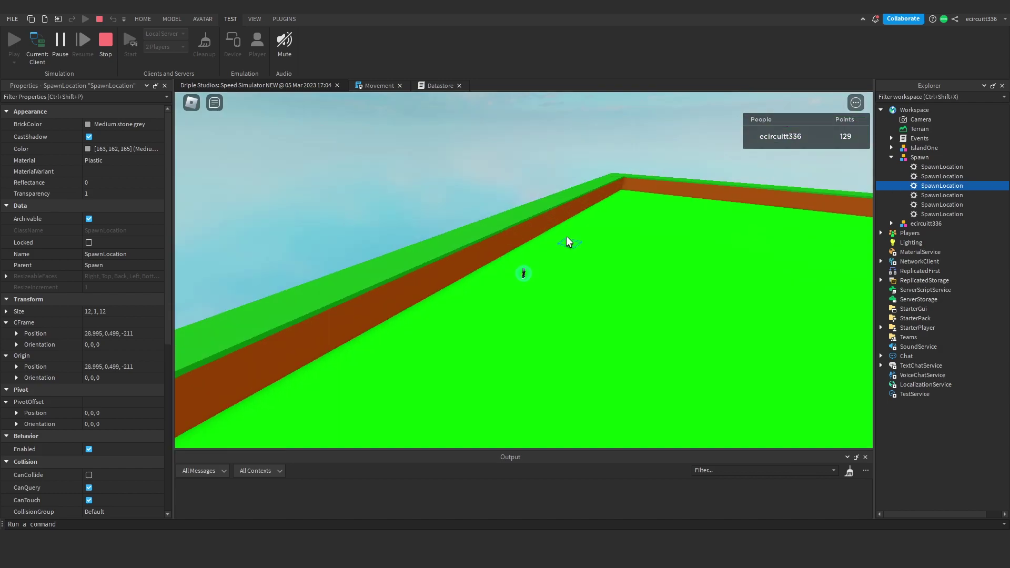
{"action": "scroll", "coordinate": [567, 242], "scroll_direction": "up", "scroll_amount": 5}
{"action": "right_click_drag", "start_coordinate": [566, 242], "coordinate": [567, 239]}
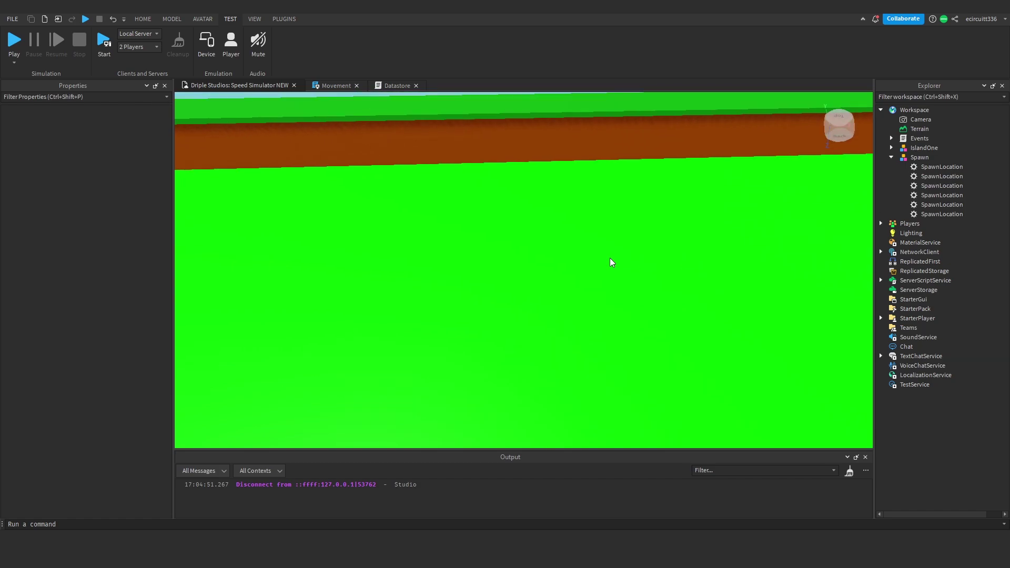
- End the play-test and look over the whole walled island from above
{"action": "scroll", "coordinate": [610, 263], "scroll_direction": "down", "scroll_amount": 5}
{"action": "right_click_drag", "start_coordinate": [610, 263], "coordinate": [653, 272]}
{"action": "key", "text": "s"}
{"action": "key", "text": "a"}
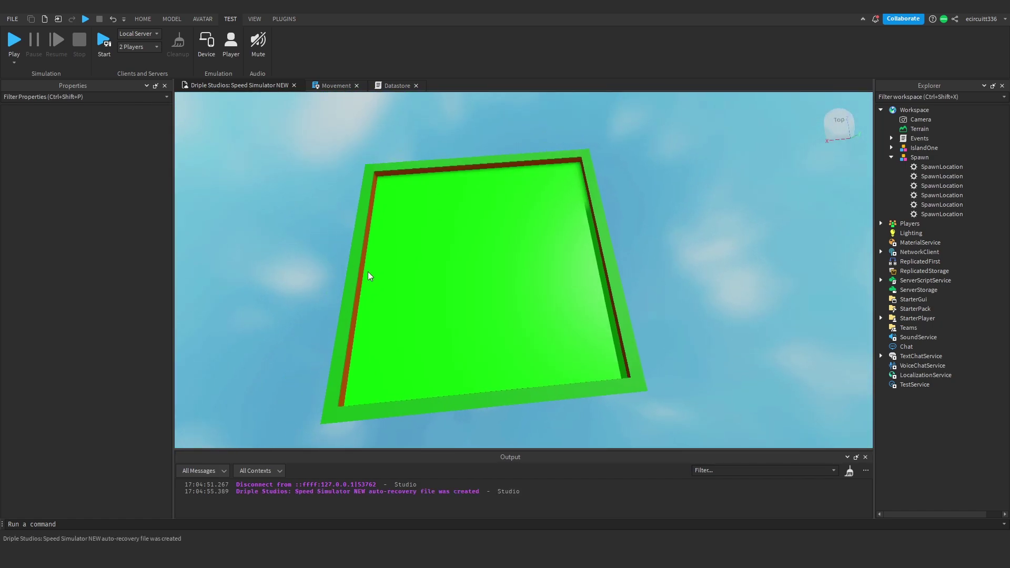
{"action": "key", "text": "a"}
{"action": "key", "text": "w"}
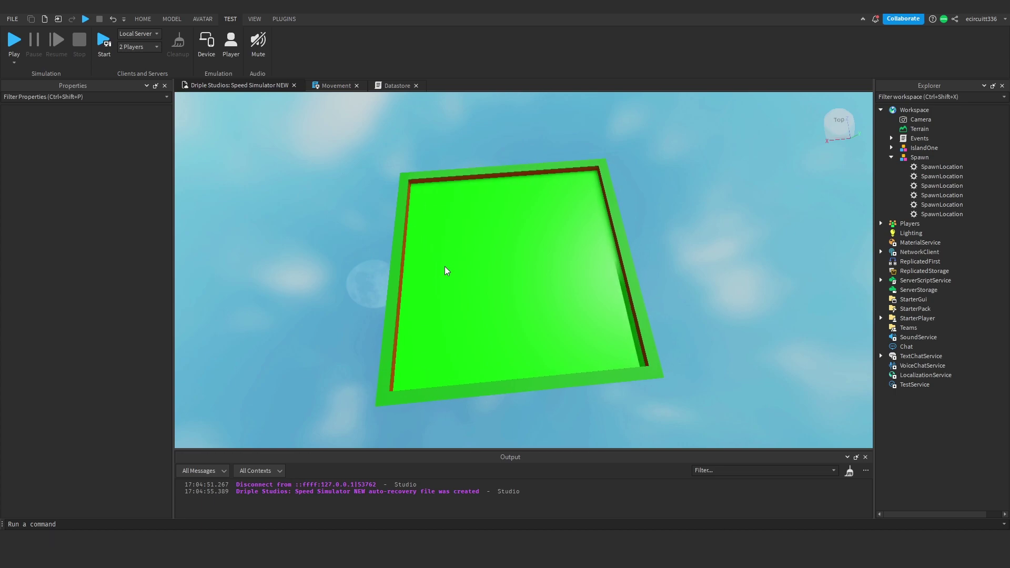